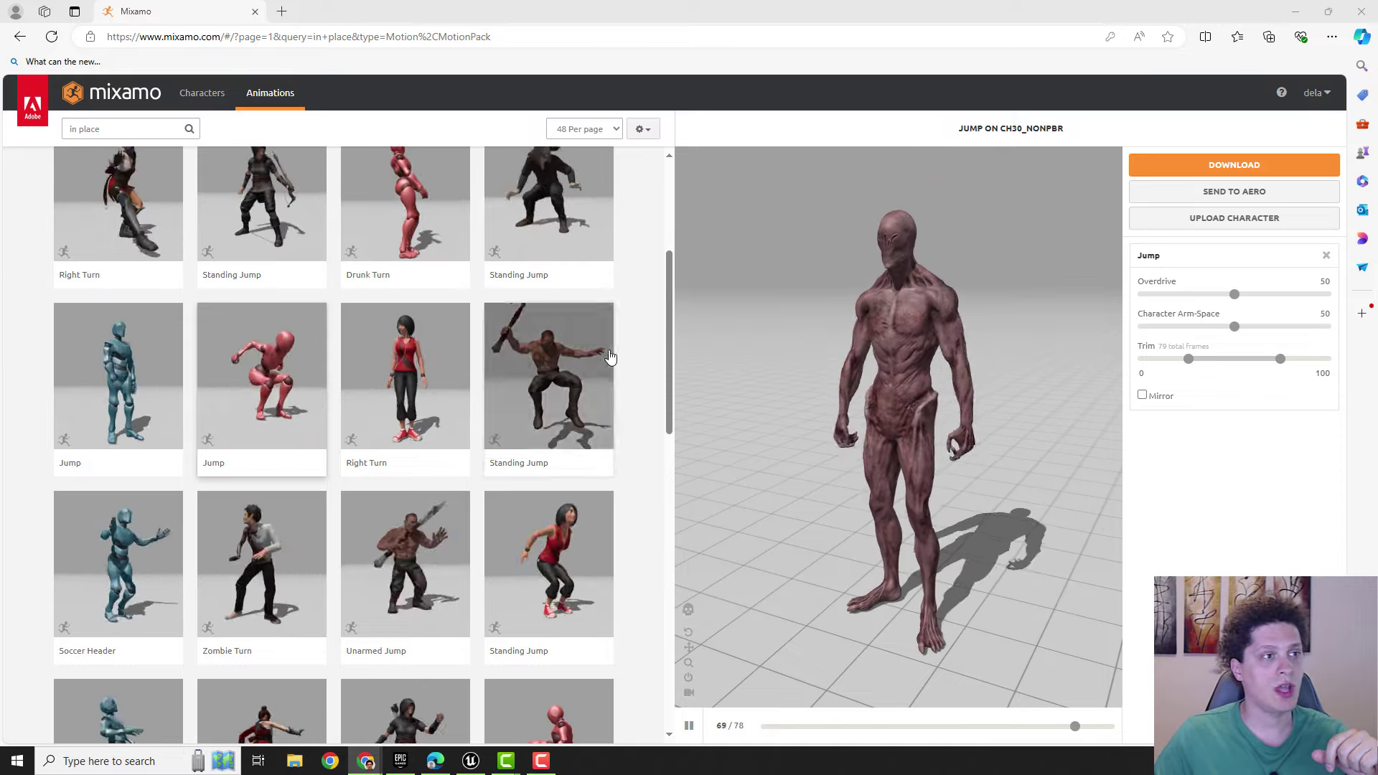
scroll(614, 361, up, 3)
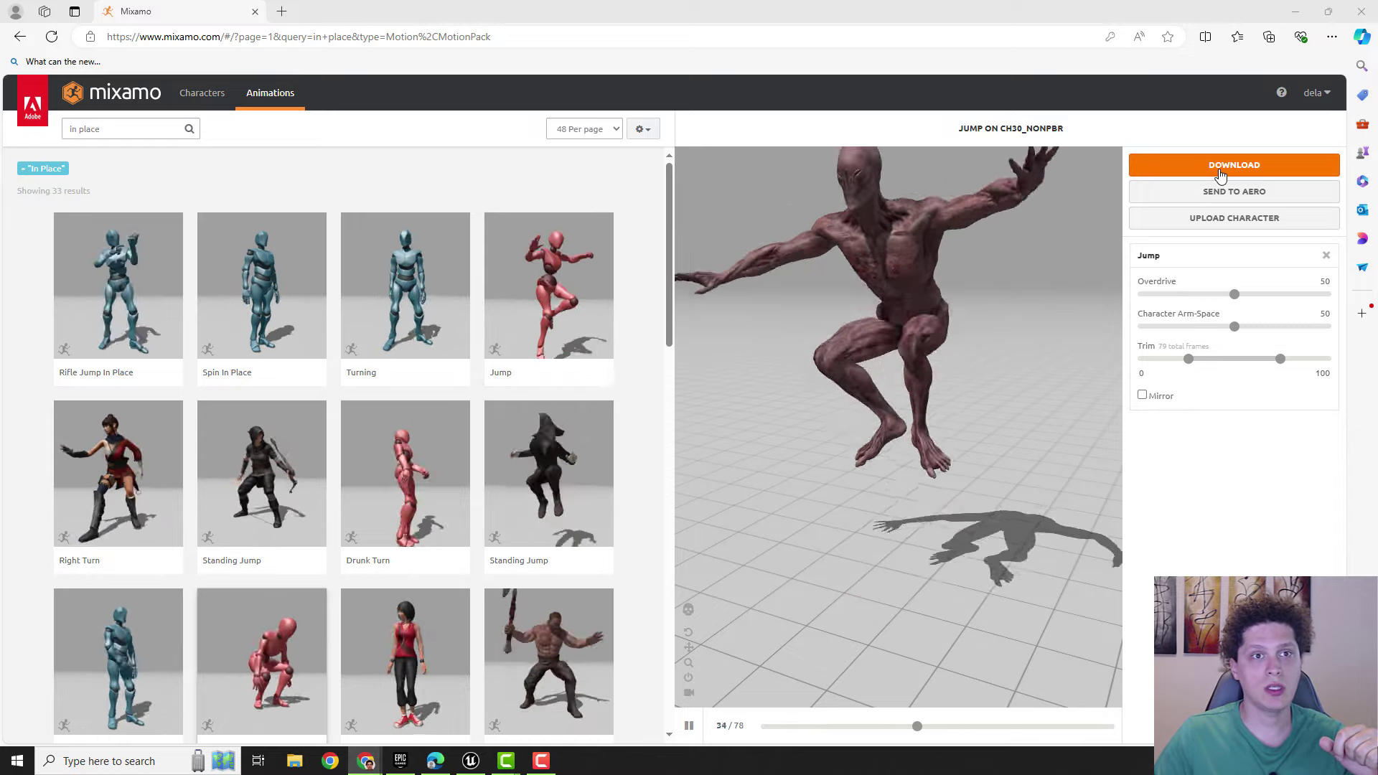
Download Mixamo's Jump animation as FBX Binary with skin, giving Jump.fbx on the desktop.
click(1222, 170)
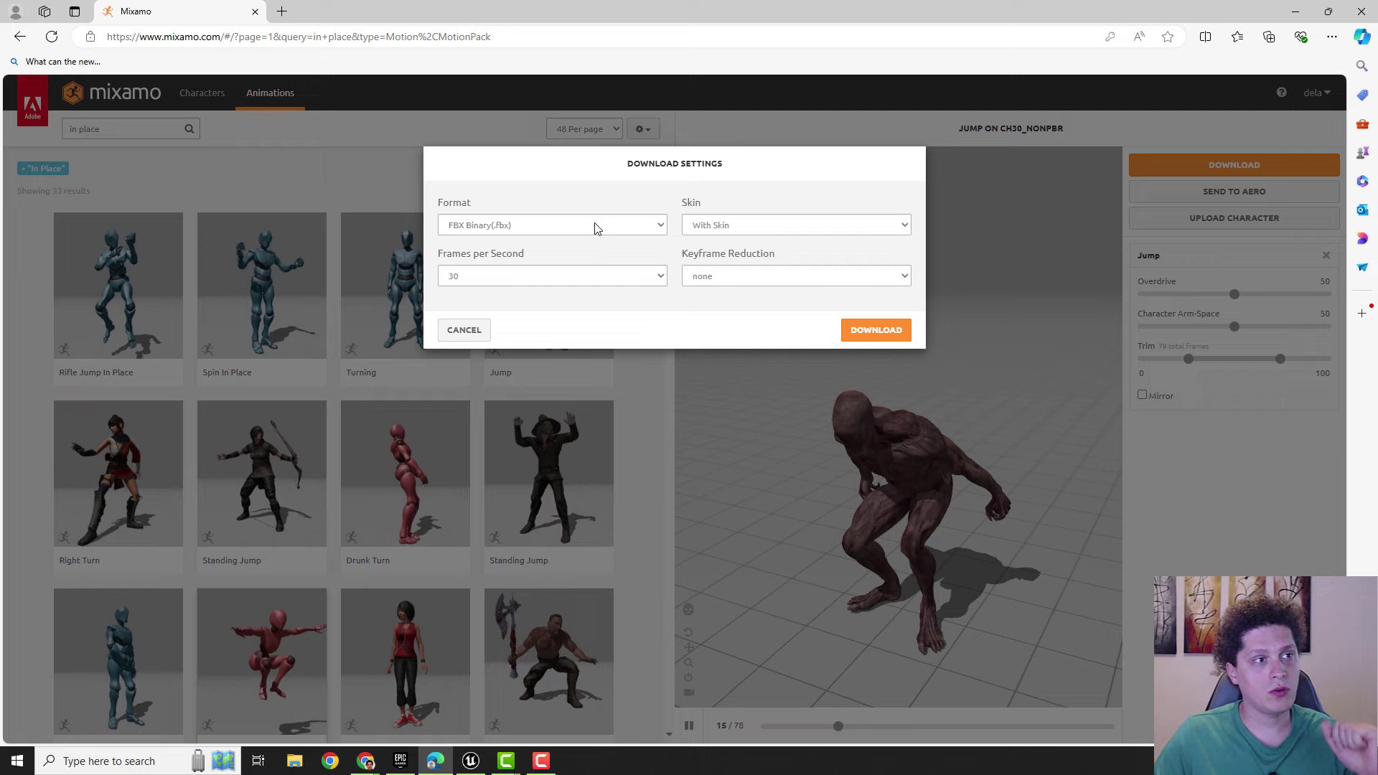
click(764, 227)
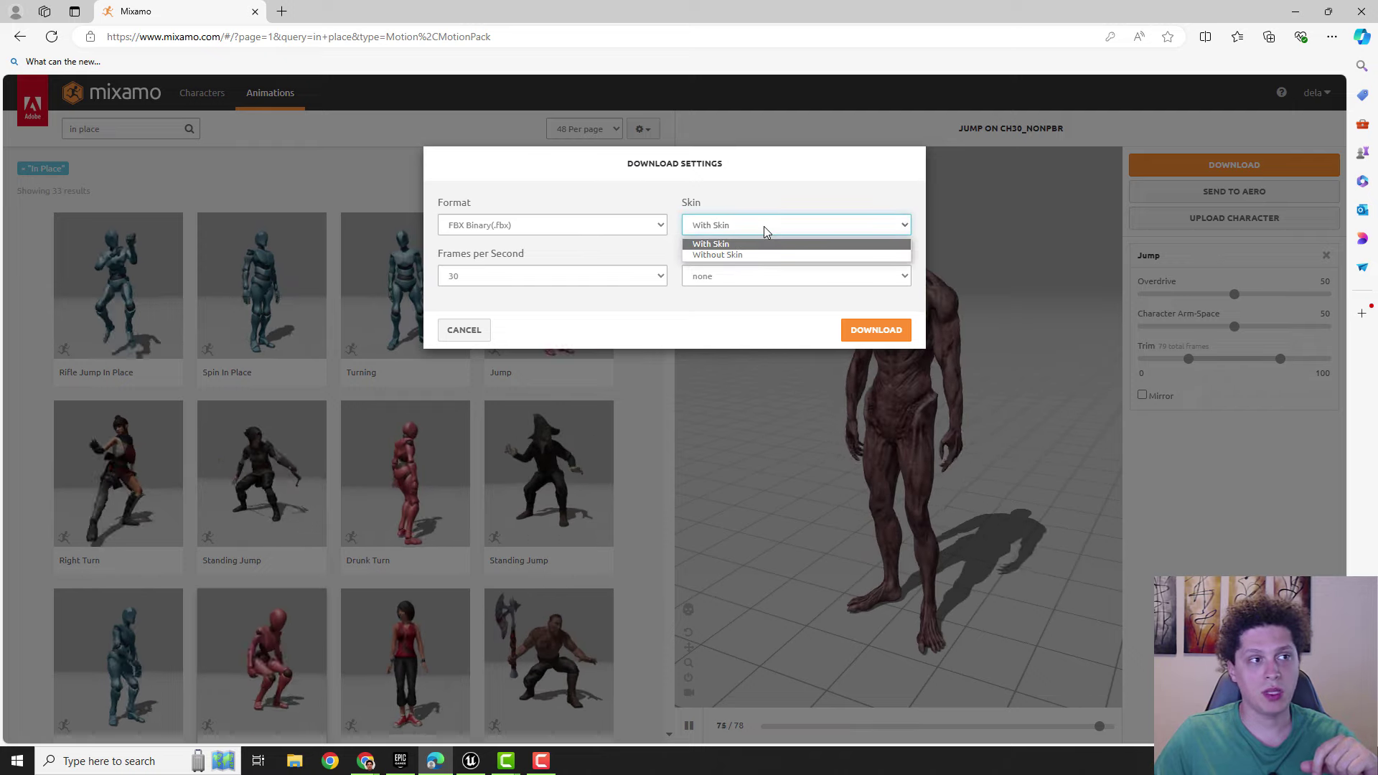
click(764, 226)
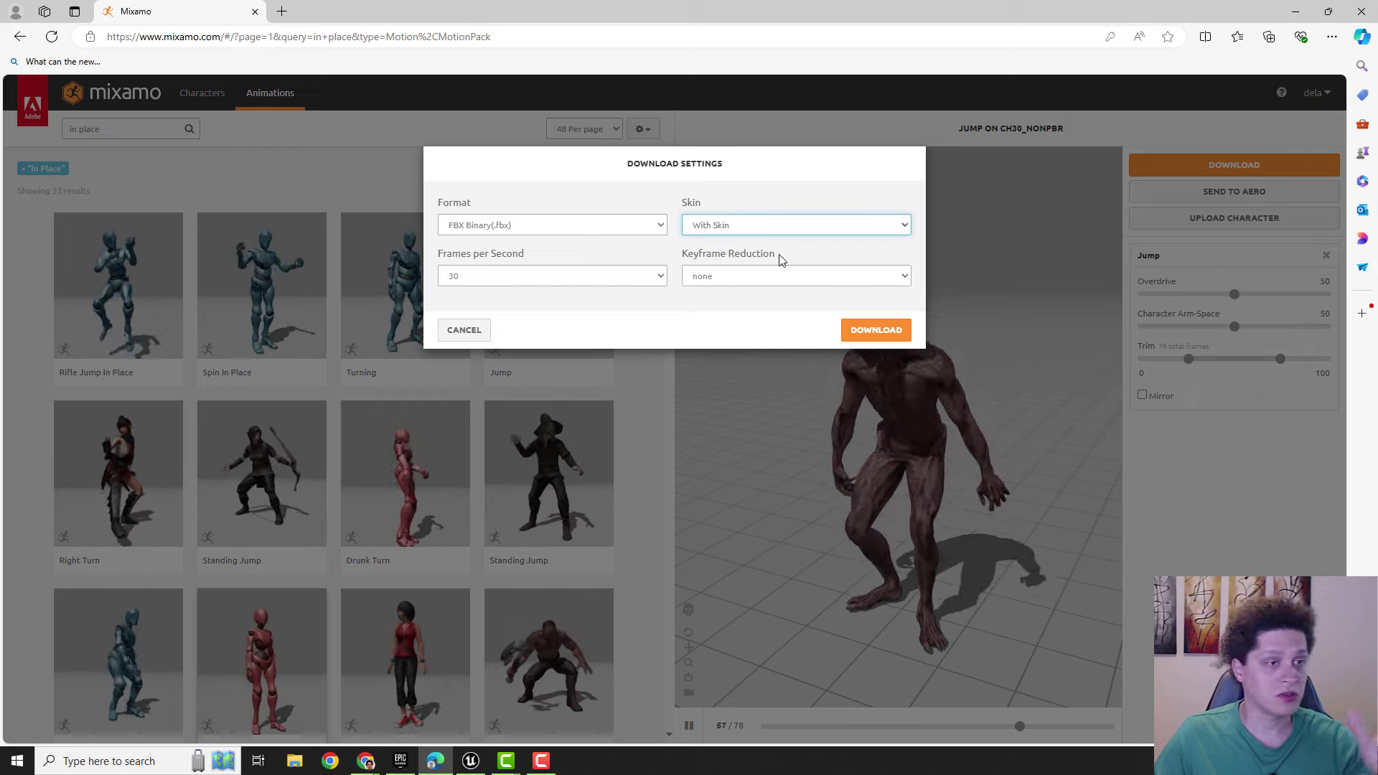
click(873, 331)
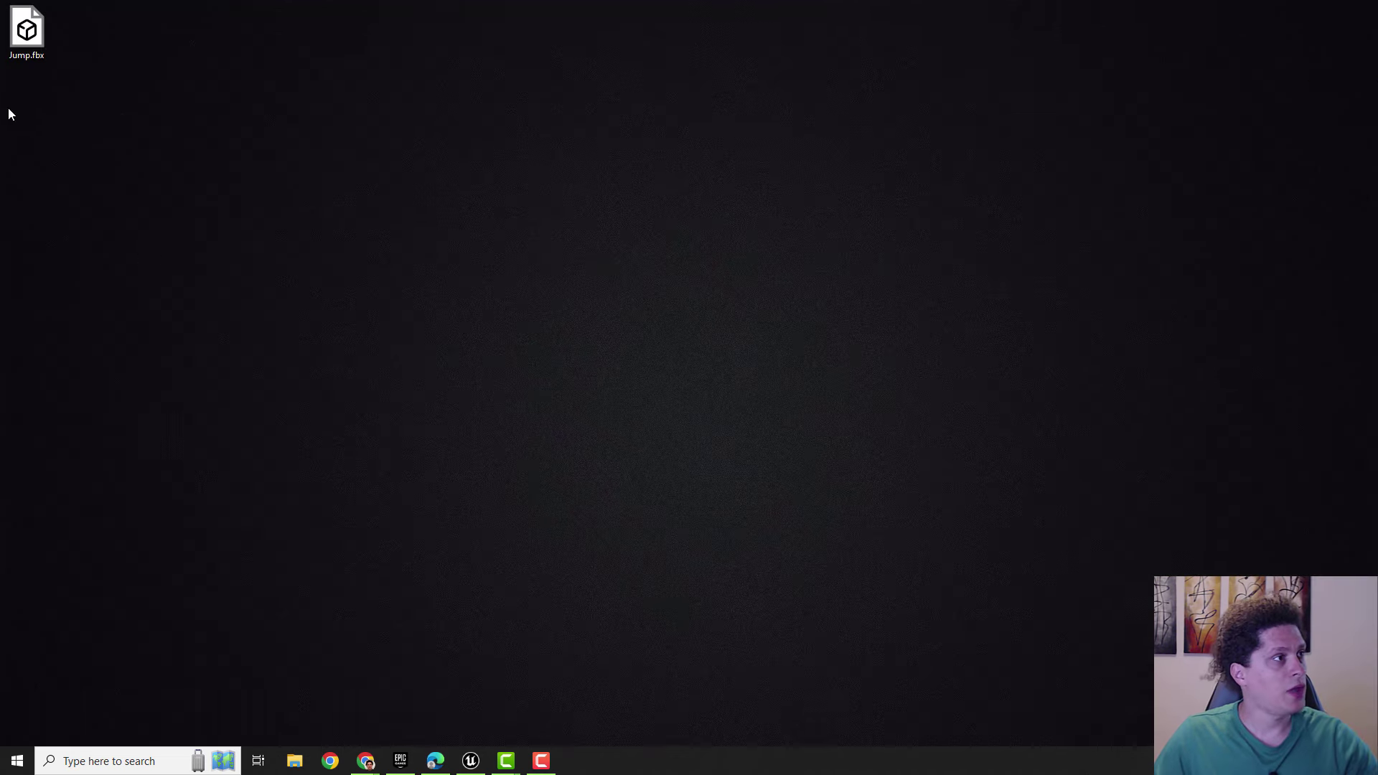
click(25, 40)
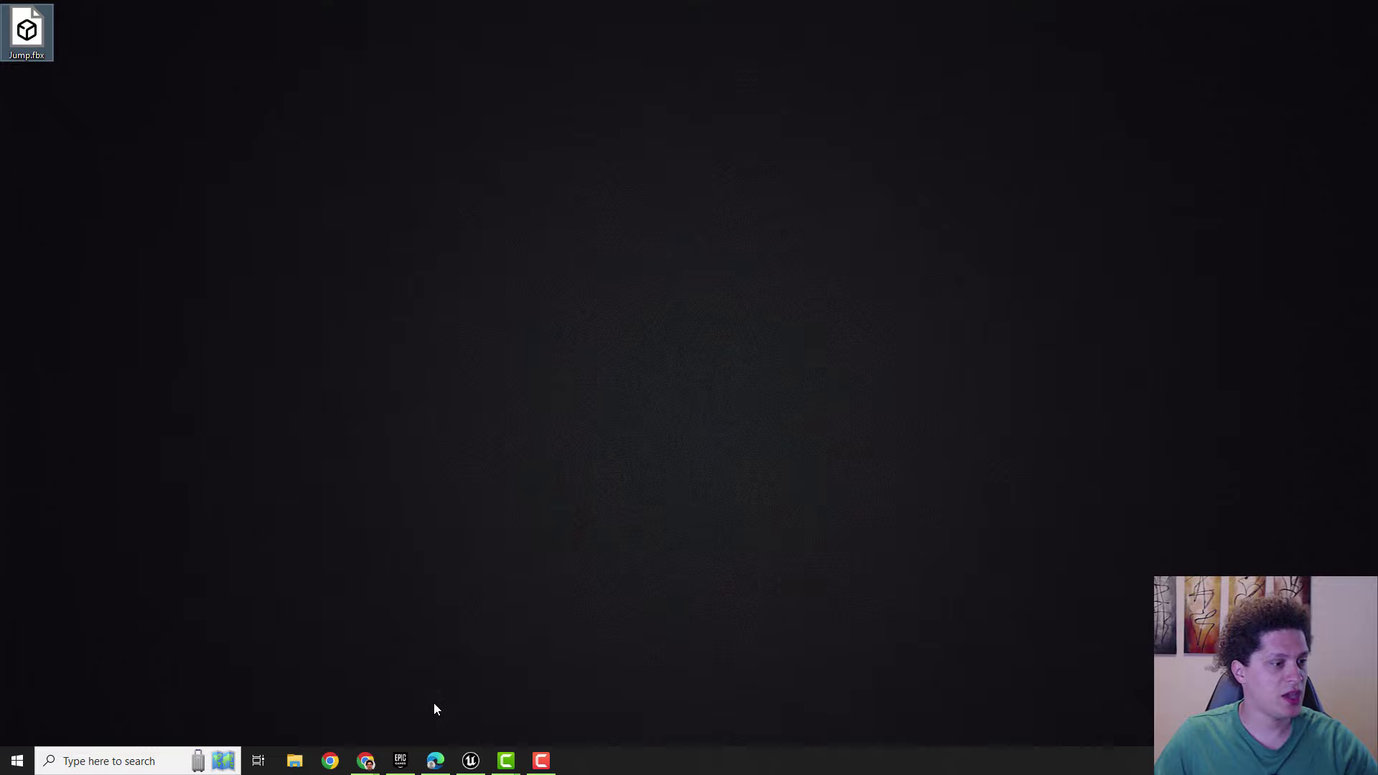
Create a new folder named Mixamo under Content in the Content Browser.
click(470, 761)
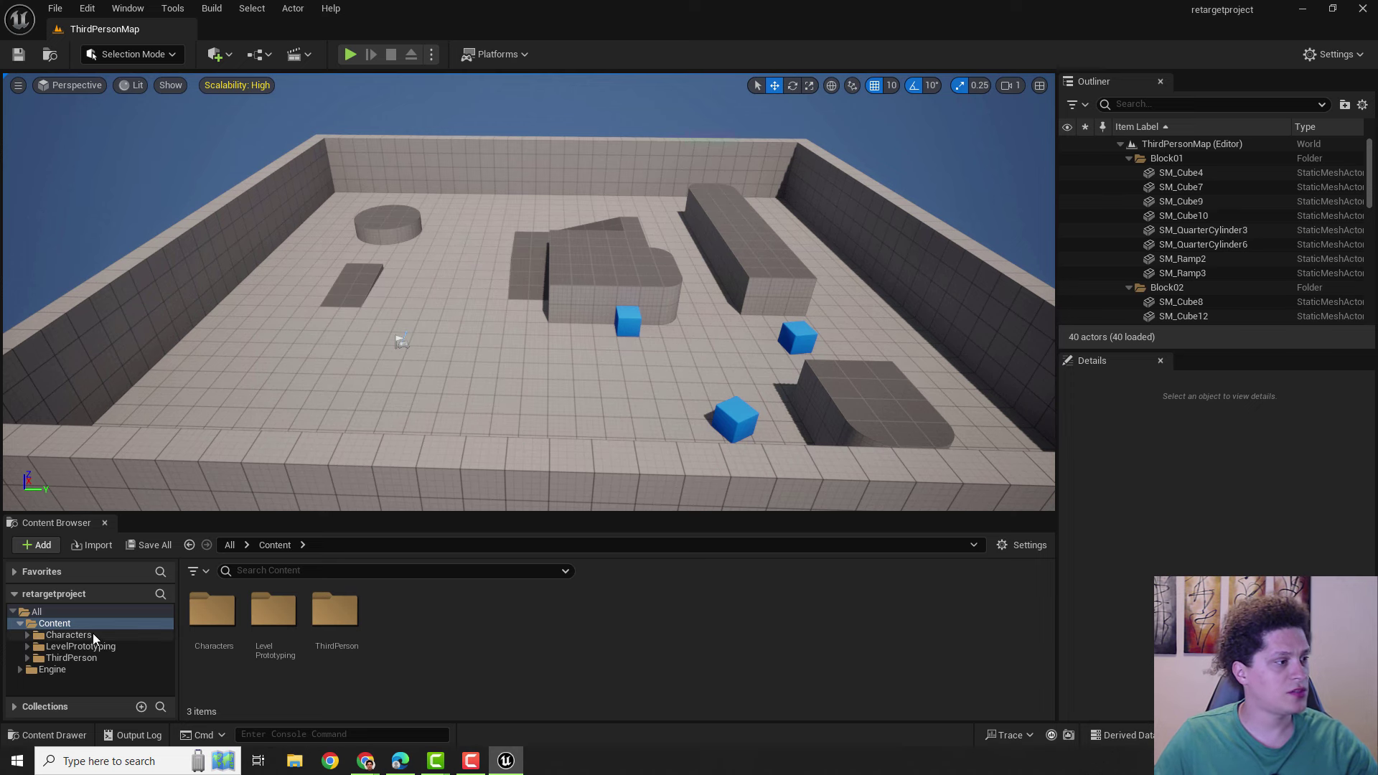
right_click(411, 631)
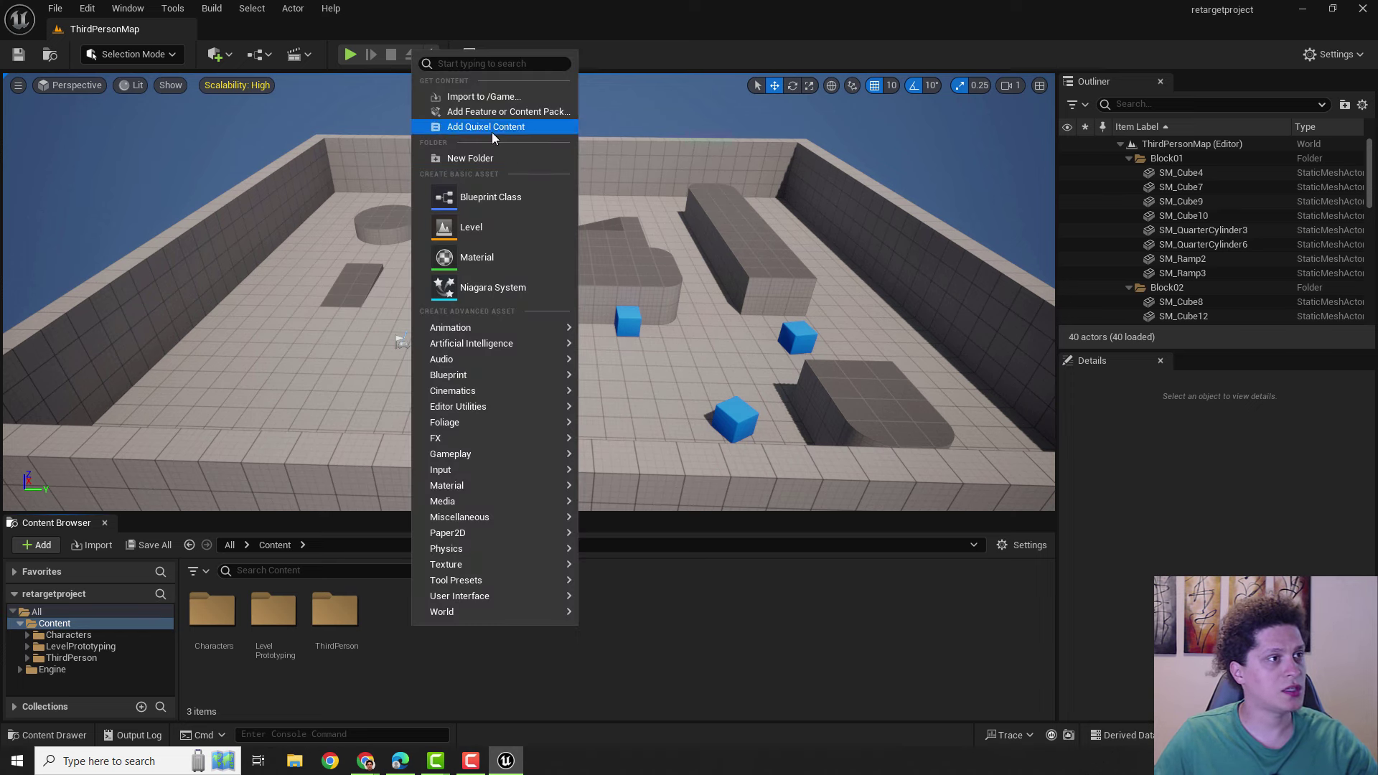
click(485, 158)
text(Mixamo)
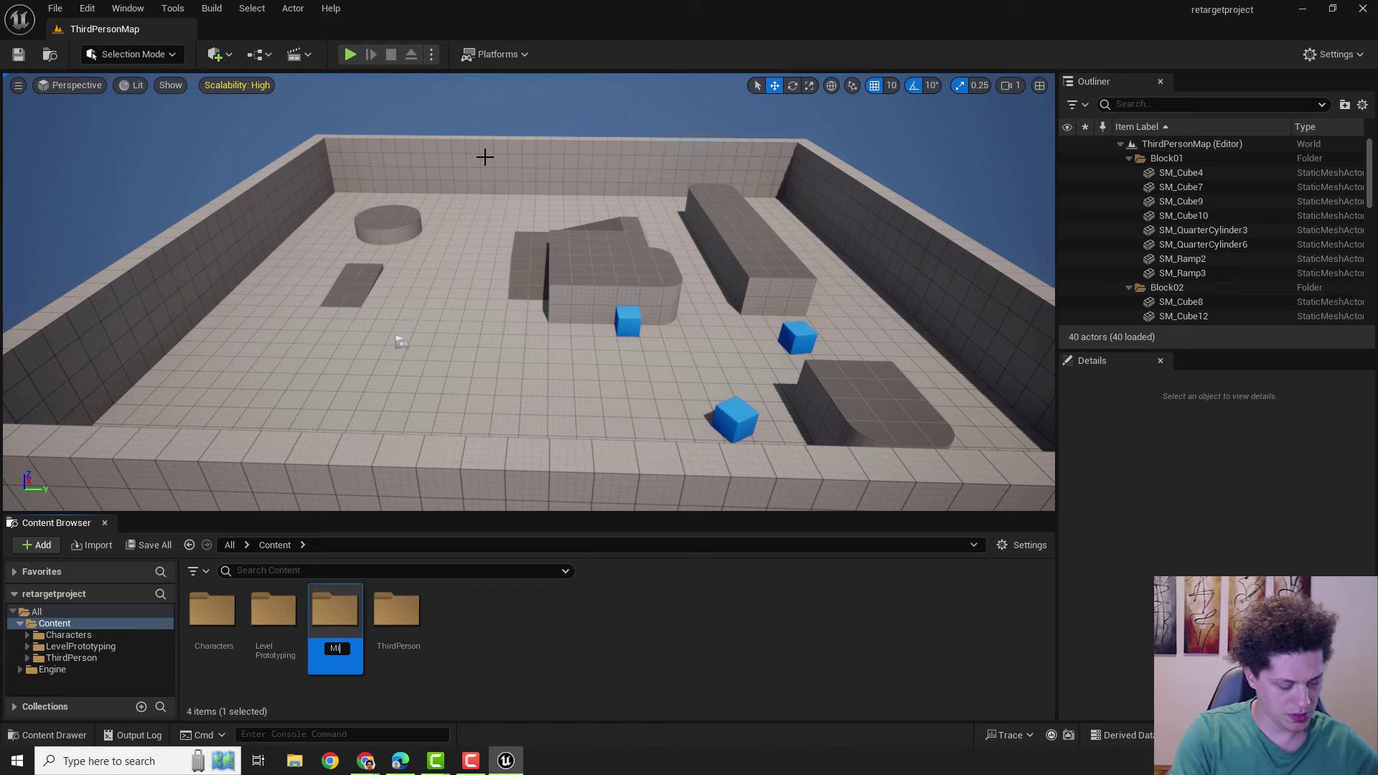
key(Return)
key(Return)
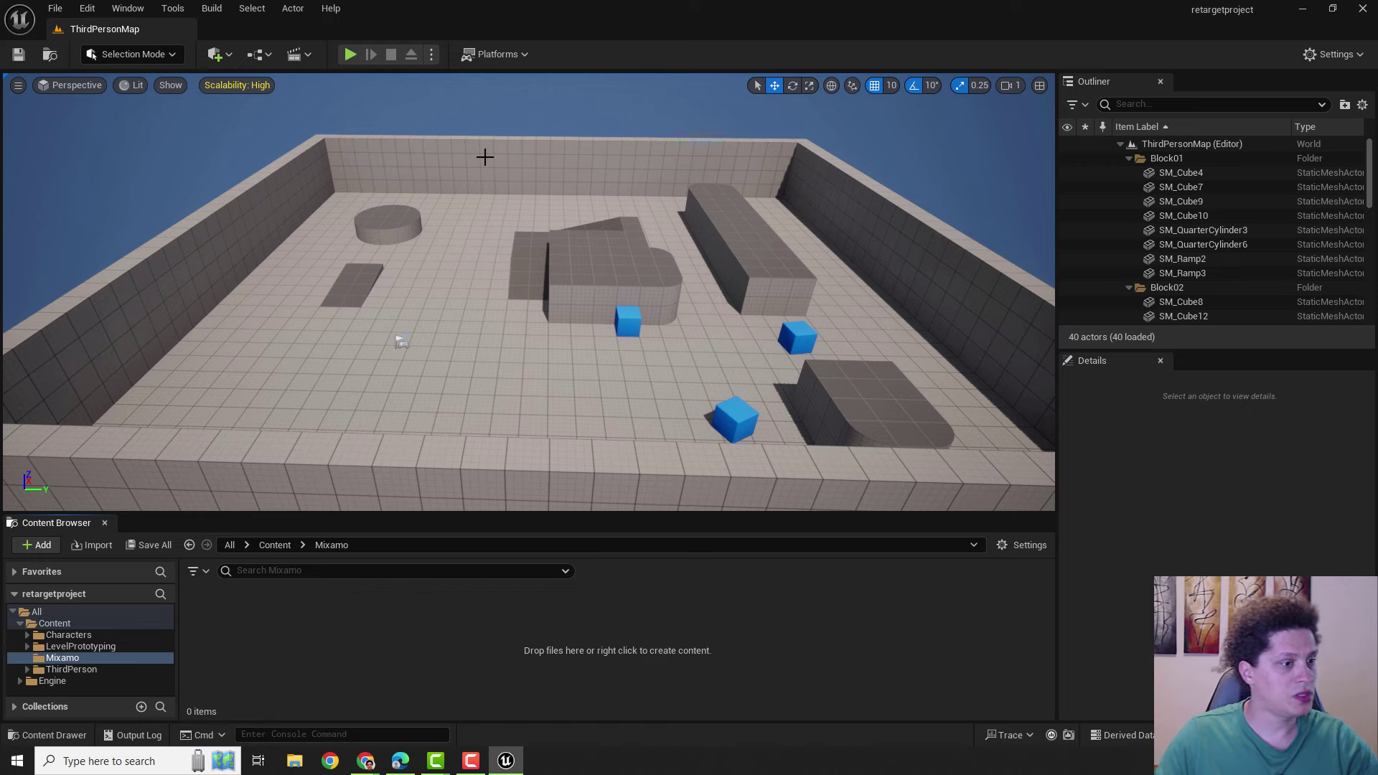
Drag Jump.fbx from the desktop into the Mixamo folder to start importing it.
click(1300, 9)
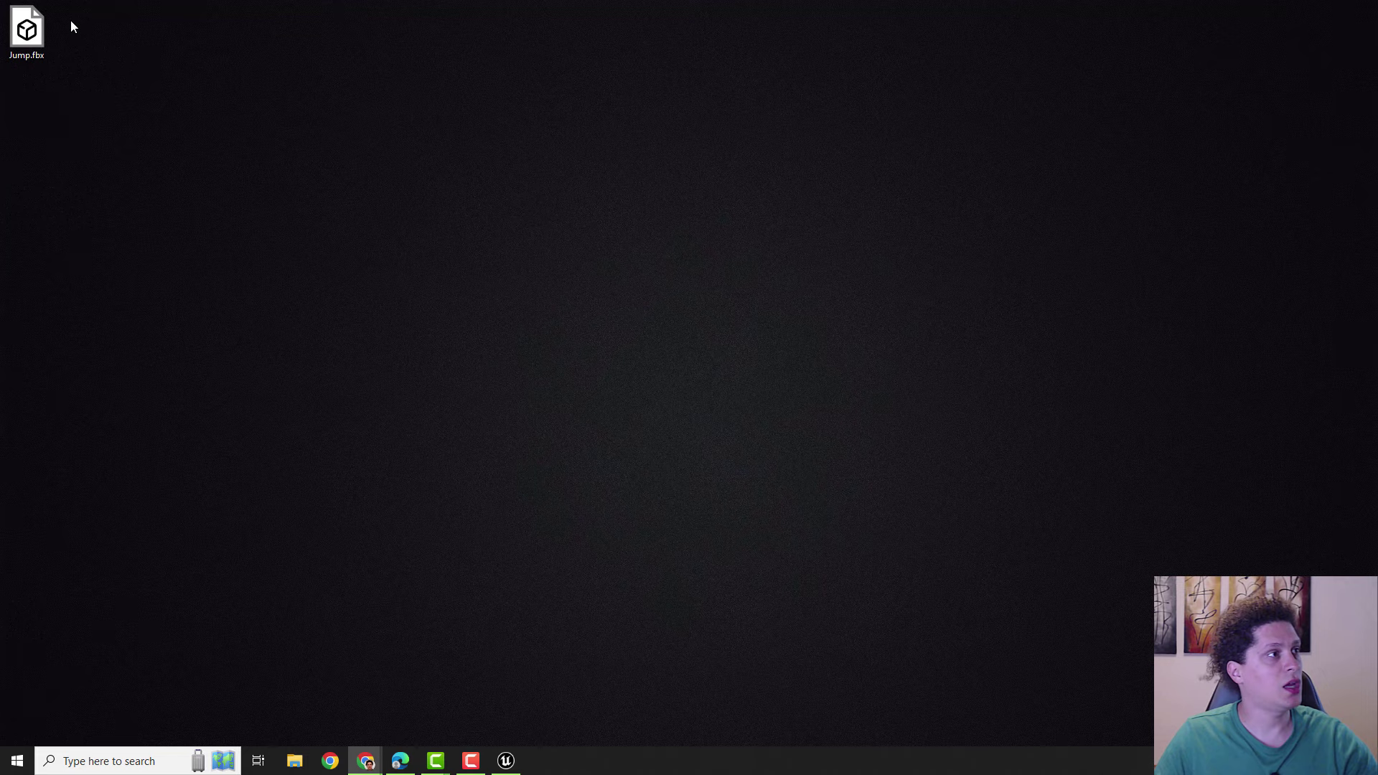
drag(56, 67, 419, 492)
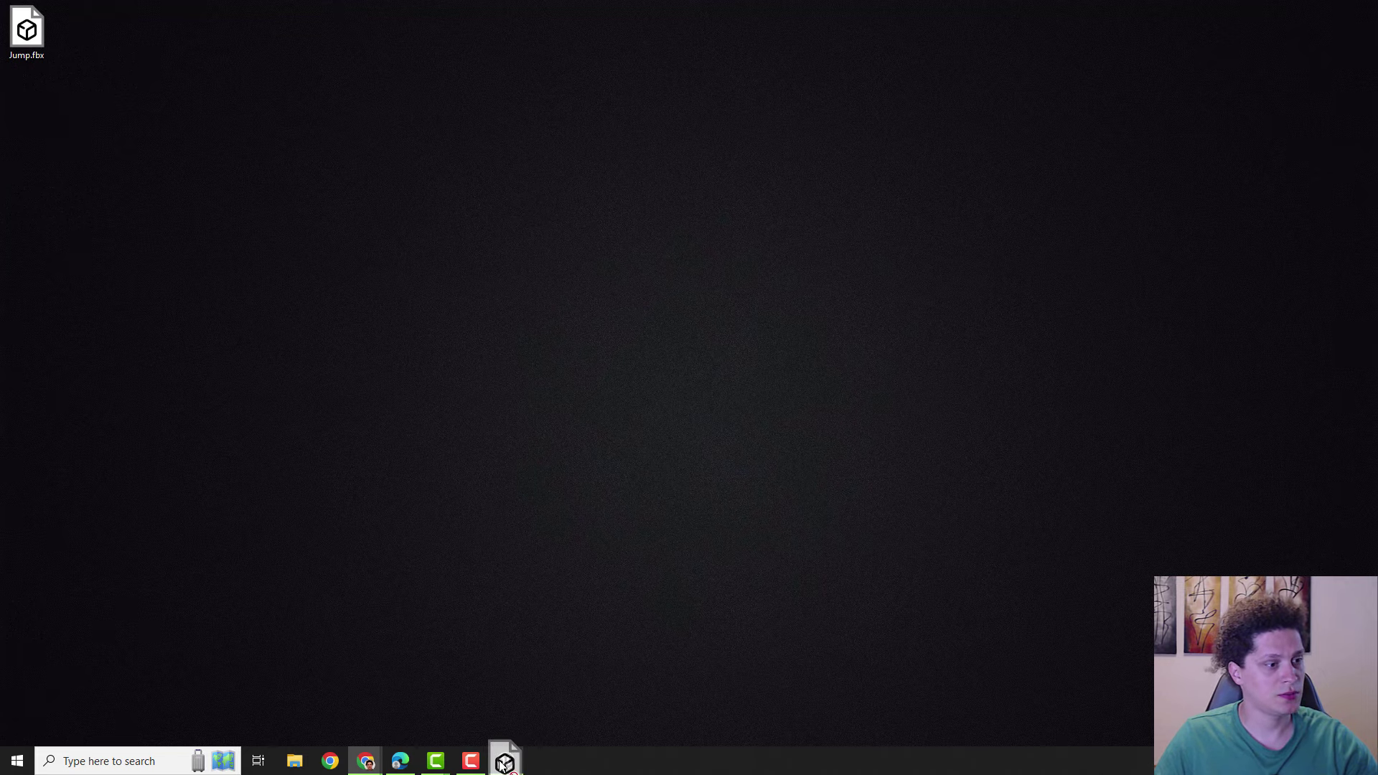
drag(494, 748, 508, 762)
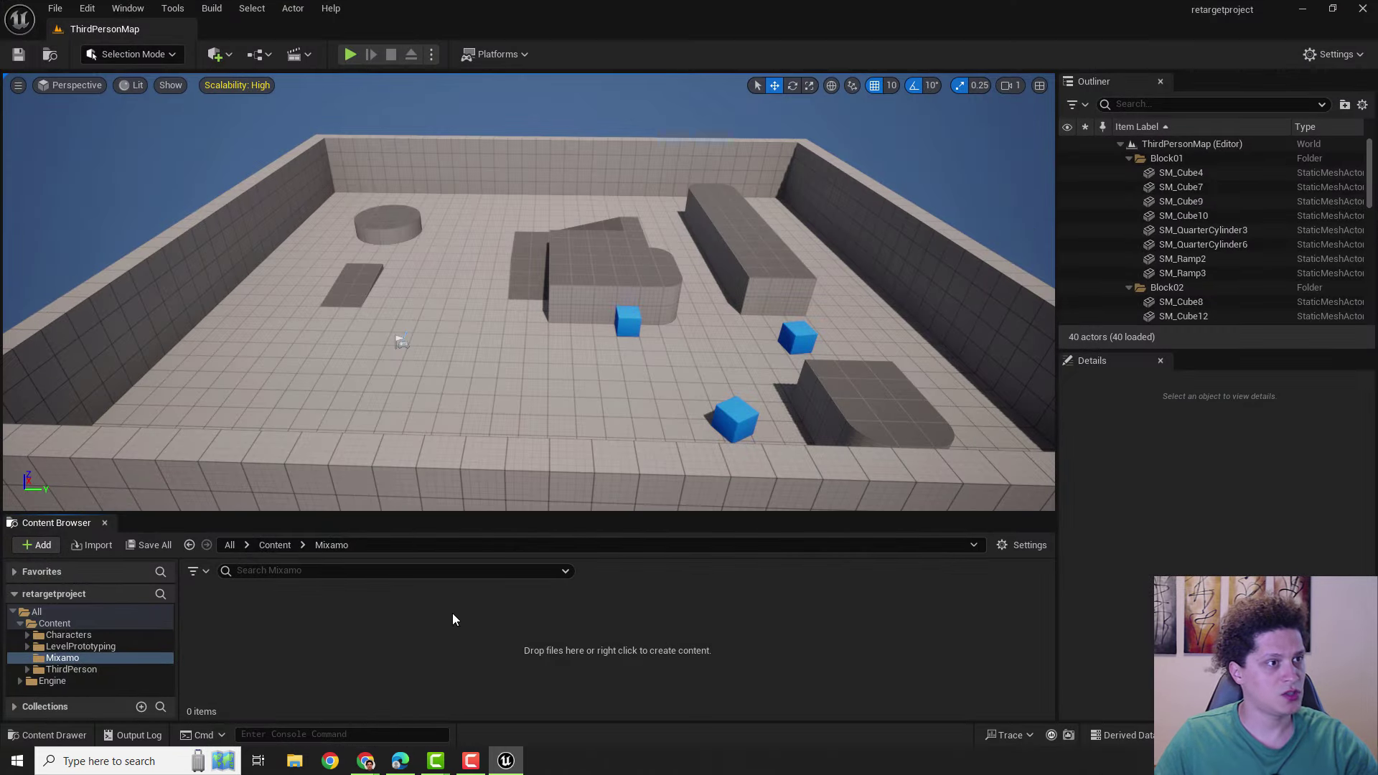
drag(463, 644, 453, 612)
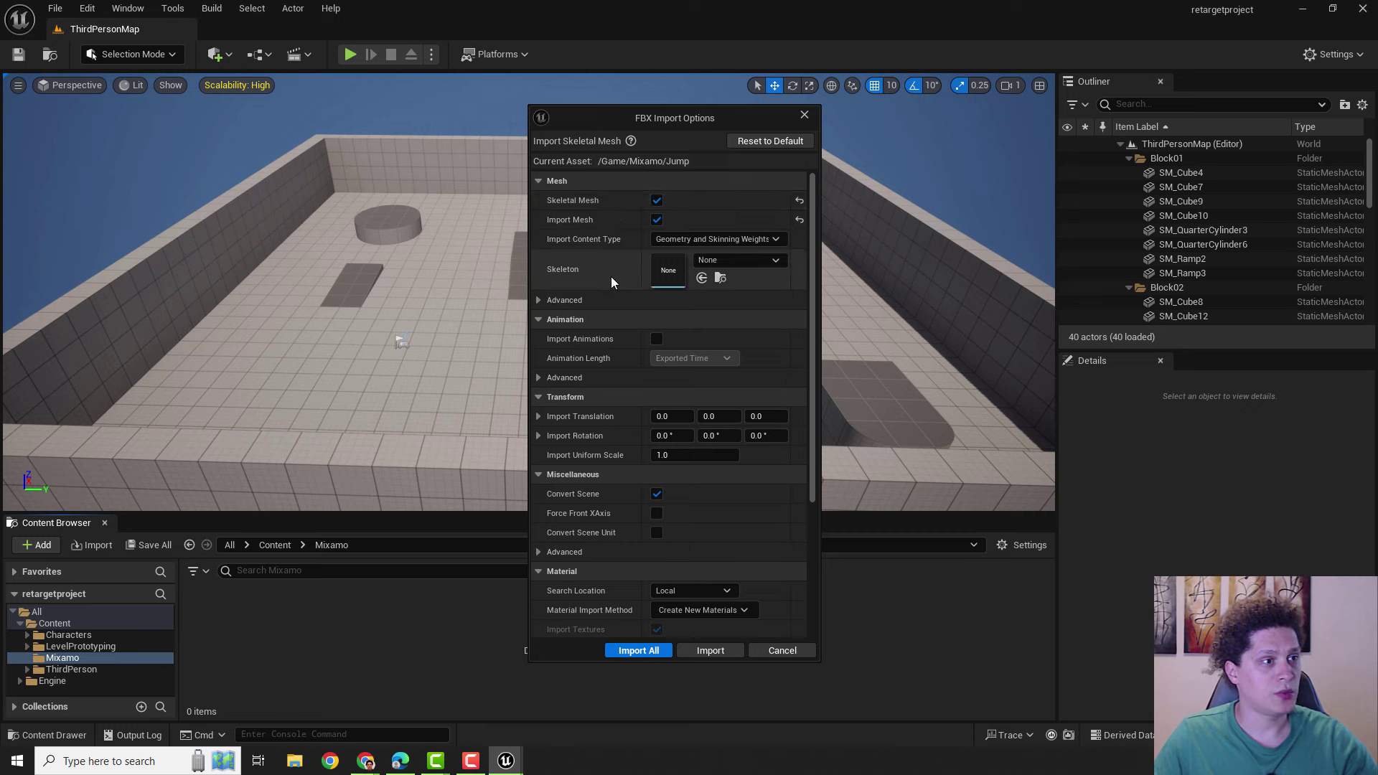
Enable Import Animations, expand its Advanced settings, and run Import All for Jump.fbx.
click(655, 340)
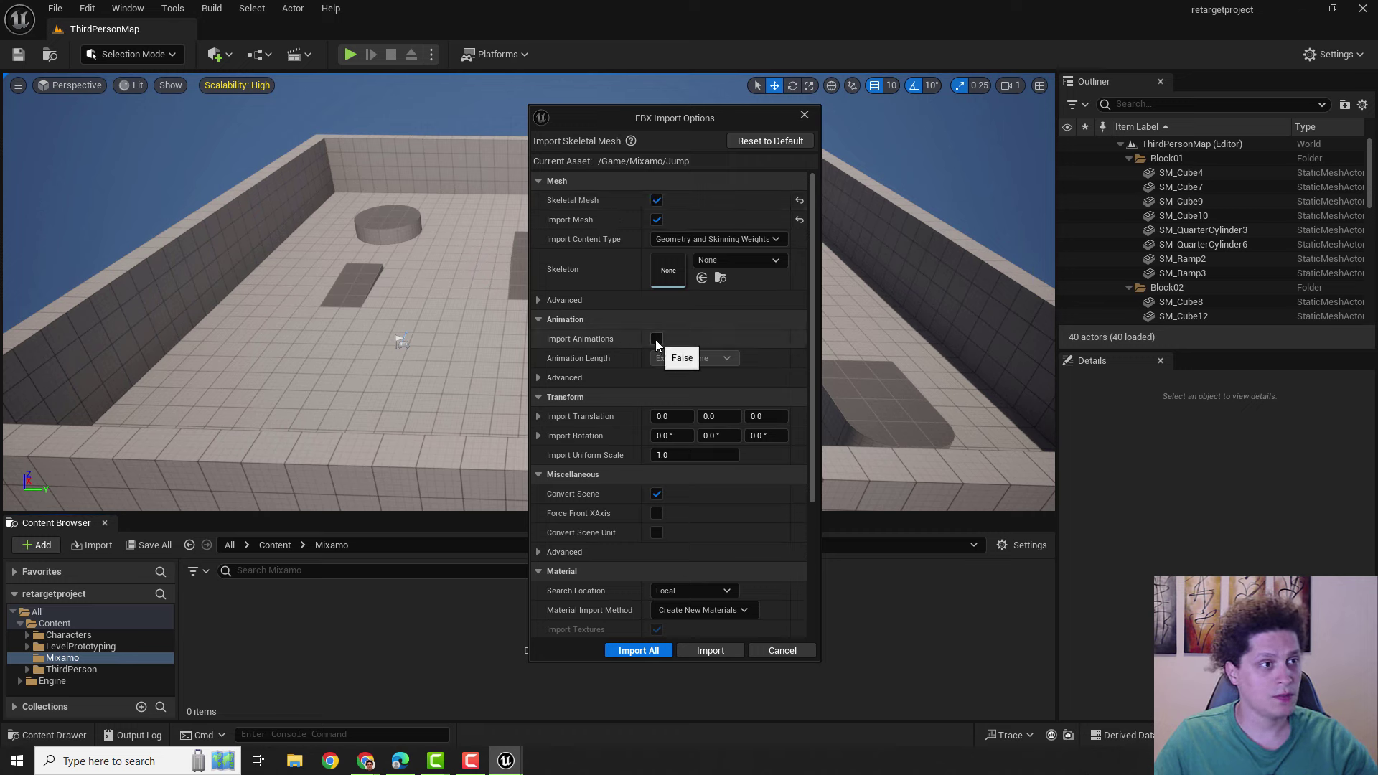
click(538, 376)
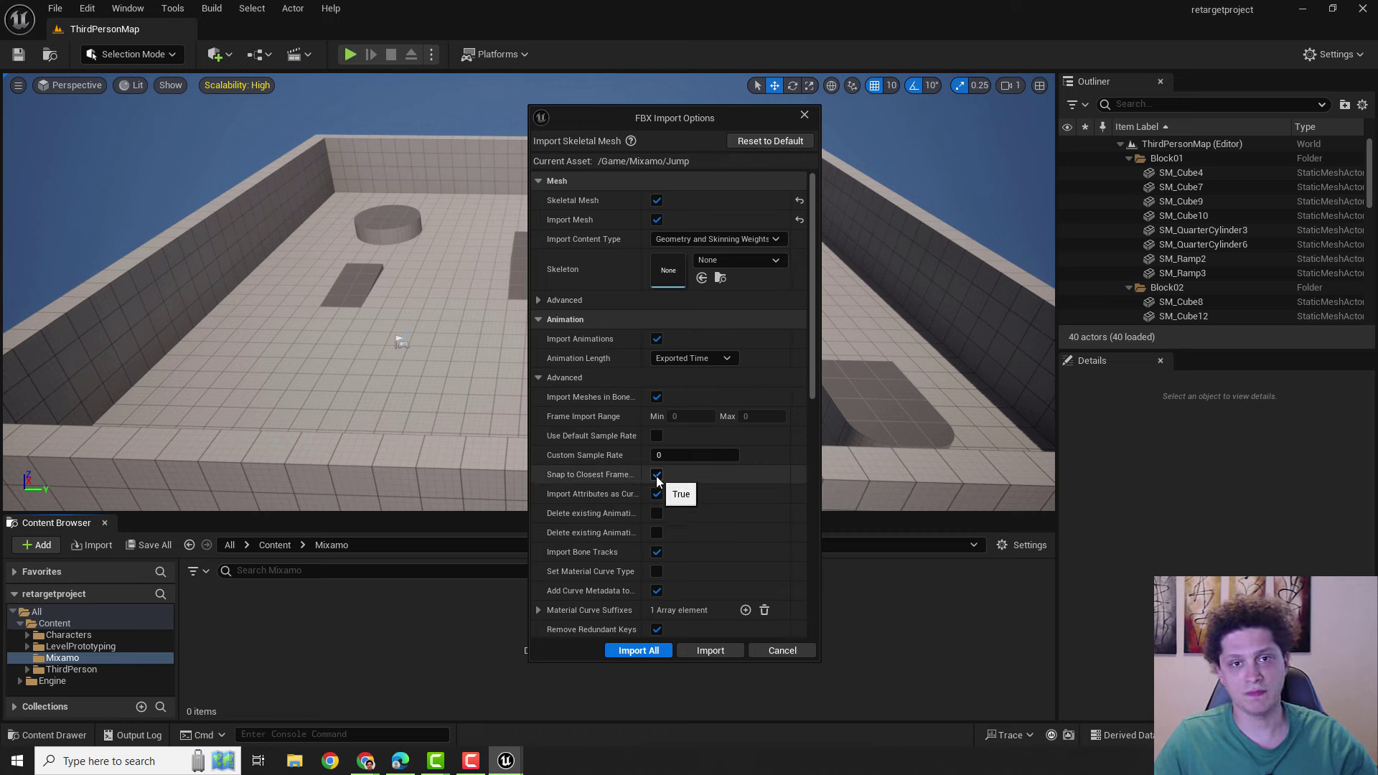
click(639, 651)
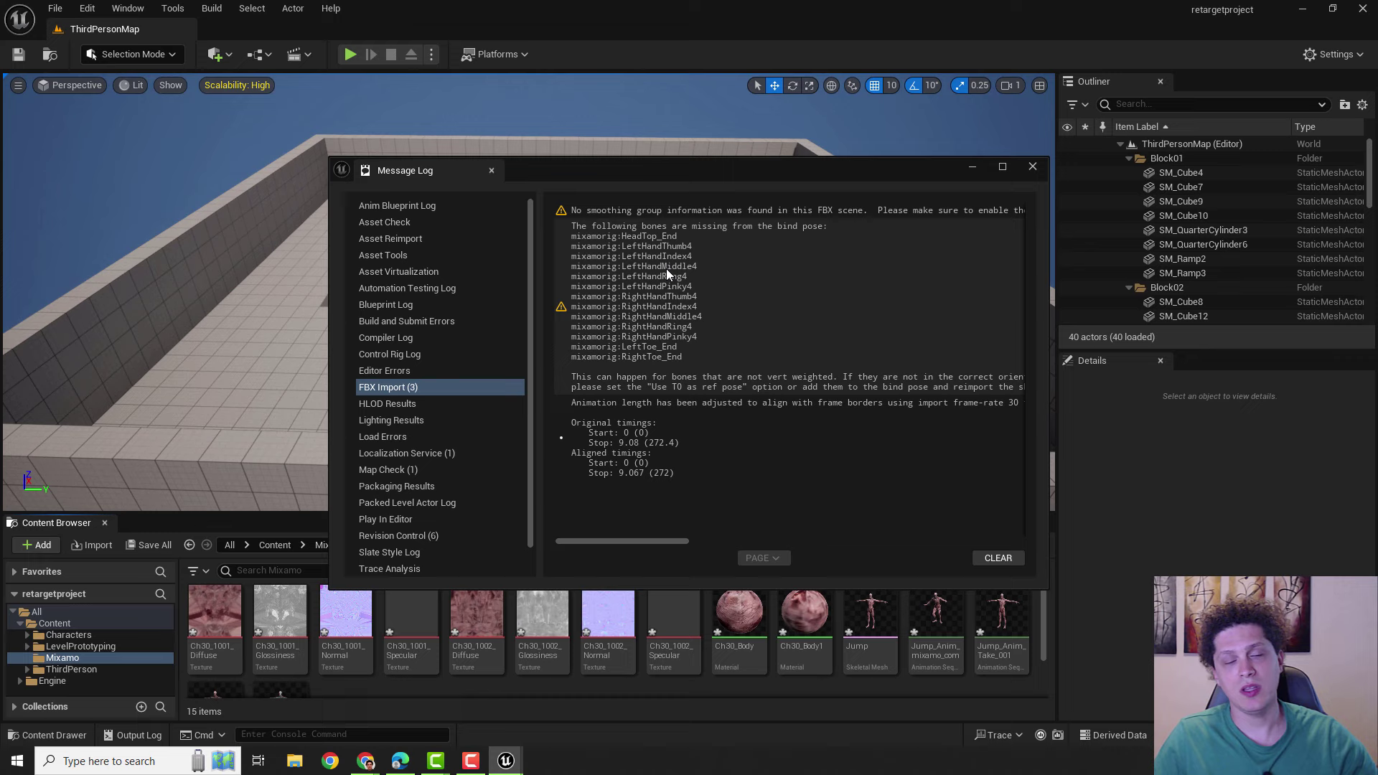
Close the message log and force-delete all the imported assets in the Mixamo folder.
click(1032, 166)
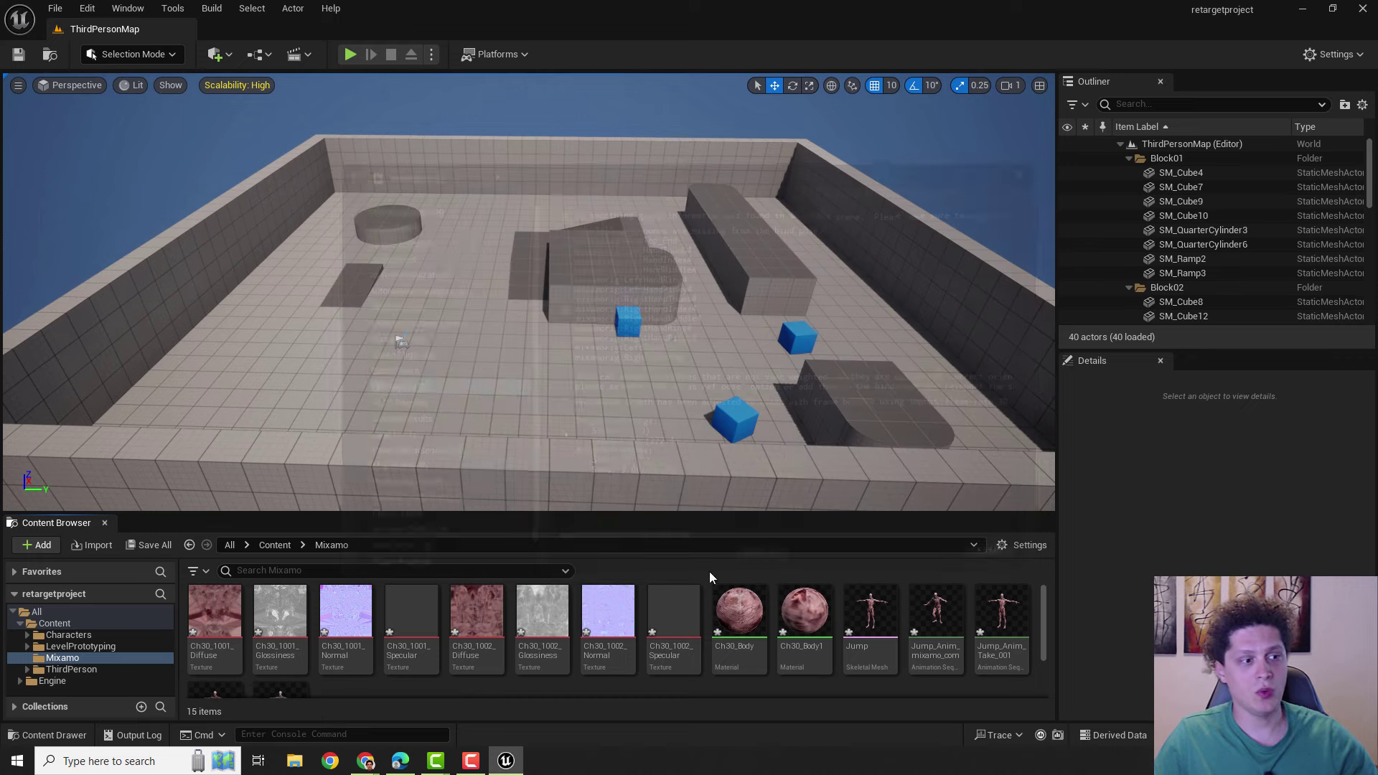
click(625, 634)
key(ctrl+a)
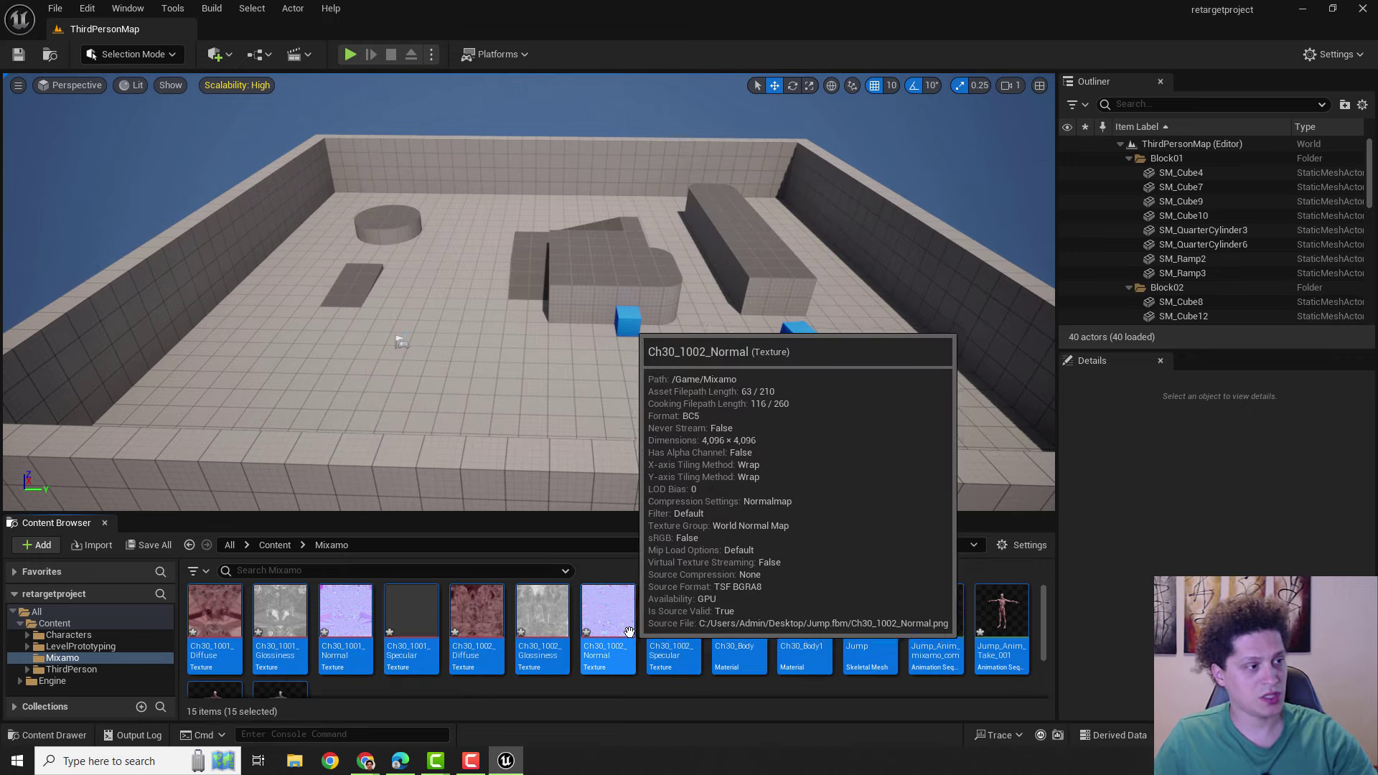
key(Delete)
click(602, 611)
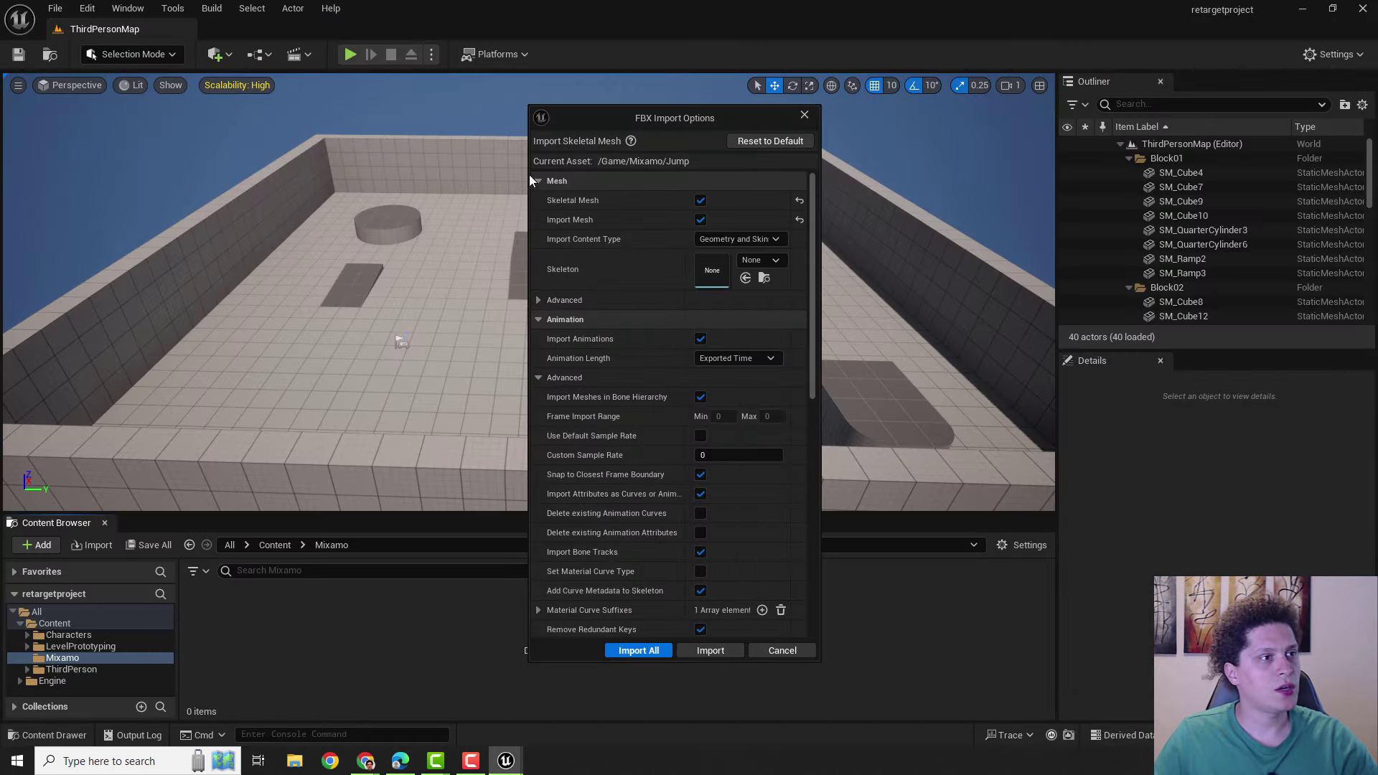
Re-import Jump.fbx with Use T0 As Ref Pose enabled under advanced mesh settings.
click(539, 300)
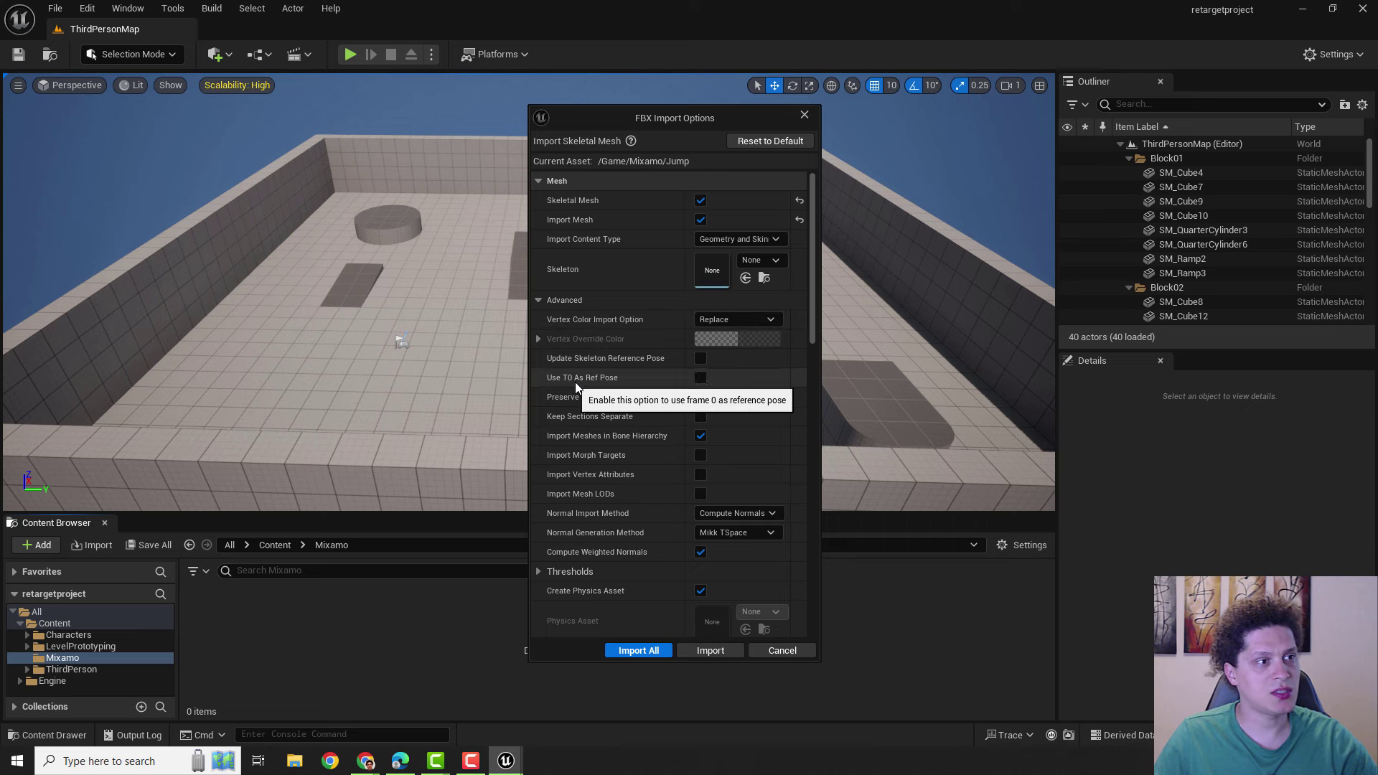
click(701, 379)
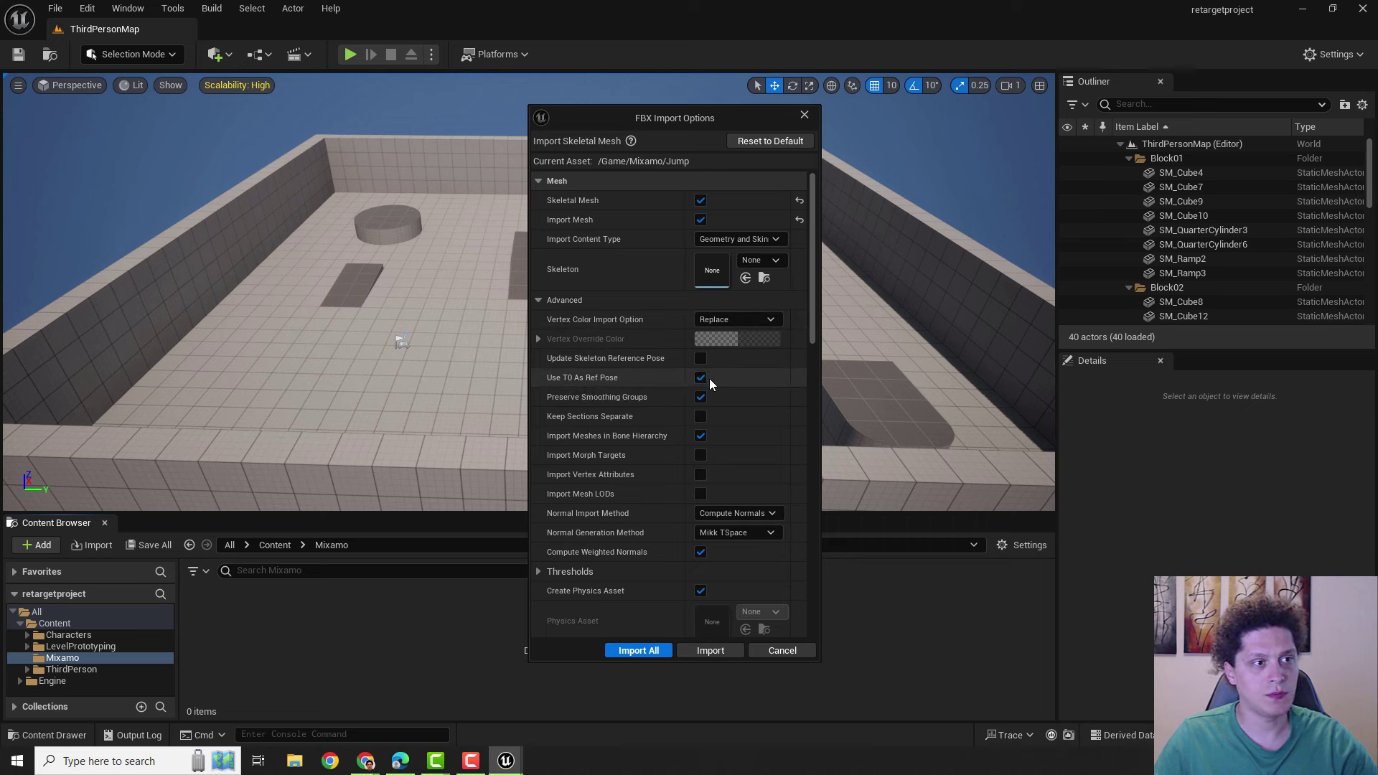
click(642, 649)
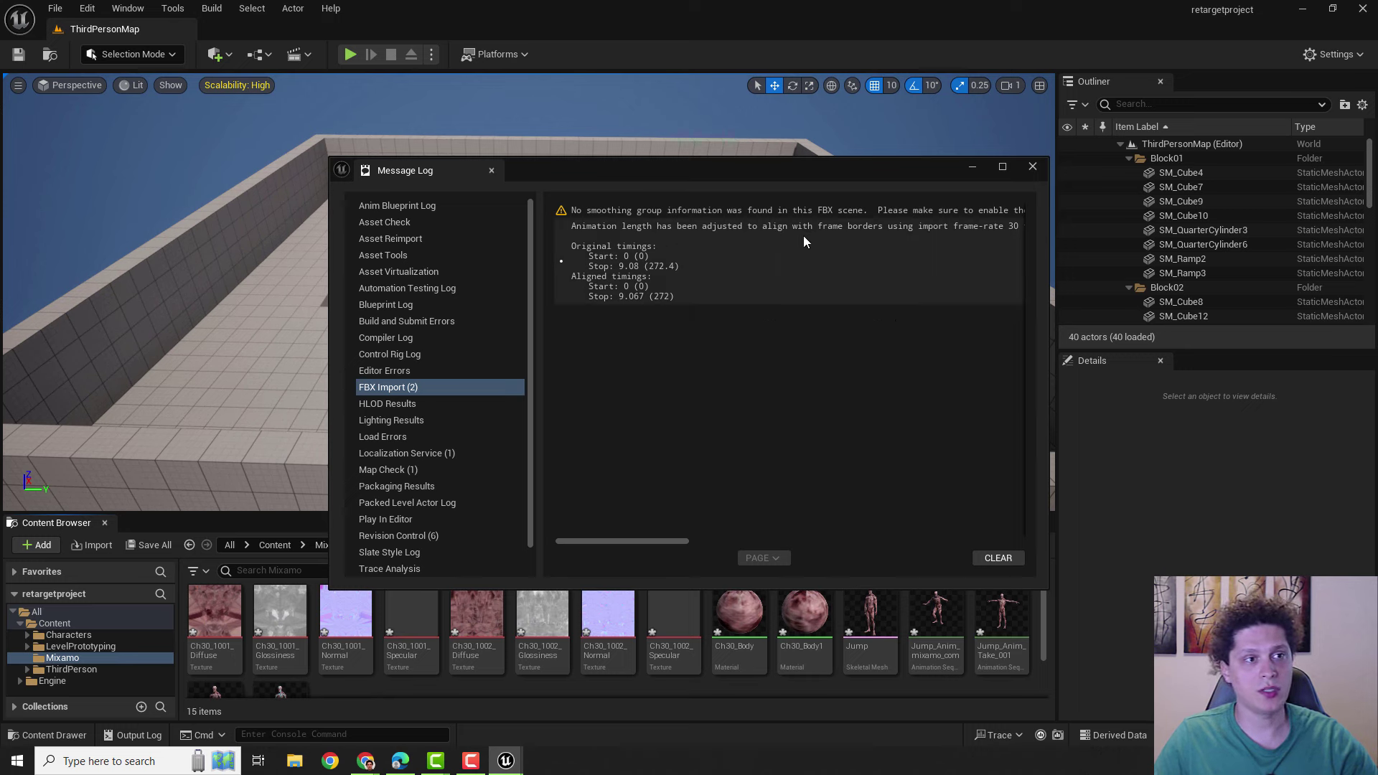
Clear and close the Message Log, then preview Jump_Anim_mixamo_com and close its tab.
click(996, 558)
click(1034, 168)
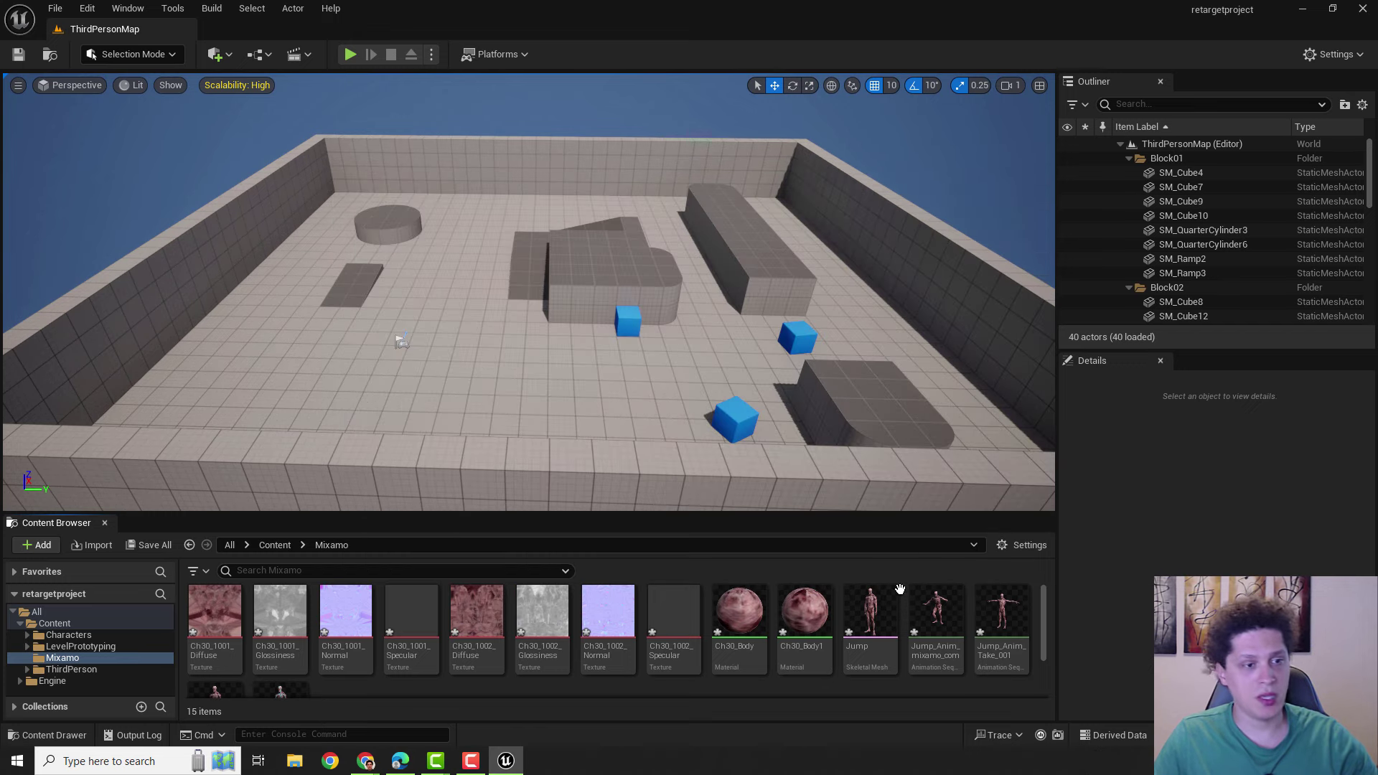
mouse_move(935, 625)
click(931, 611)
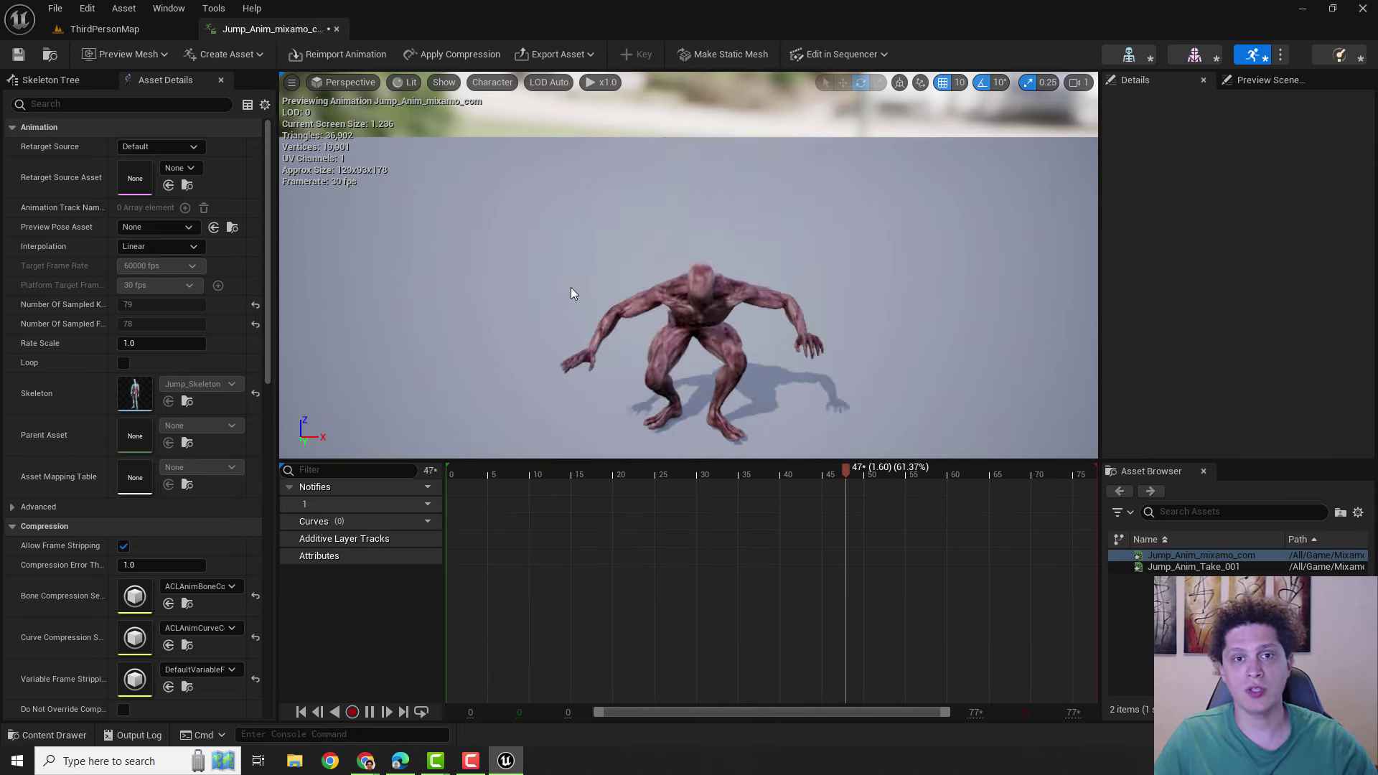
click(336, 29)
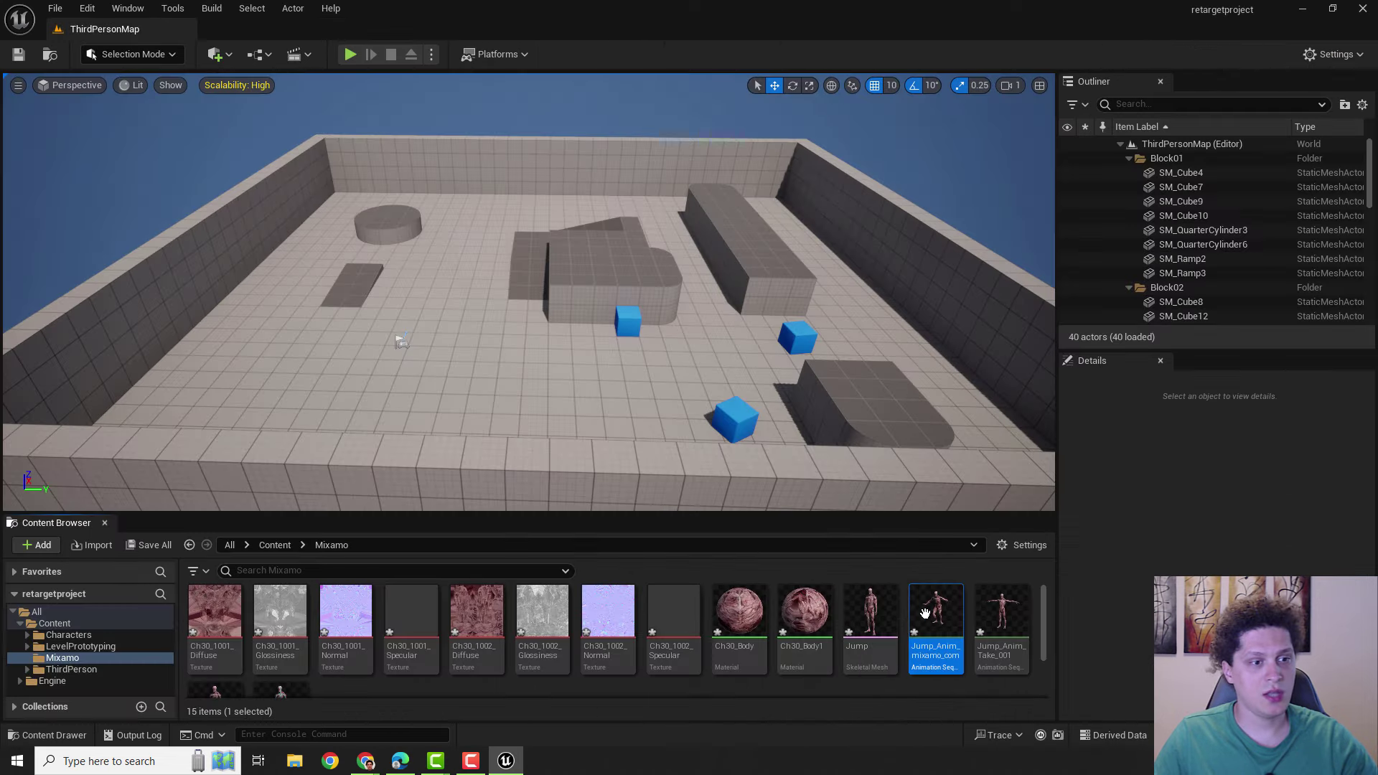
Retarget Jump_Anim_mixamo_com onto the SKM_Manny target mesh and select it in the list.
right_click(934, 619)
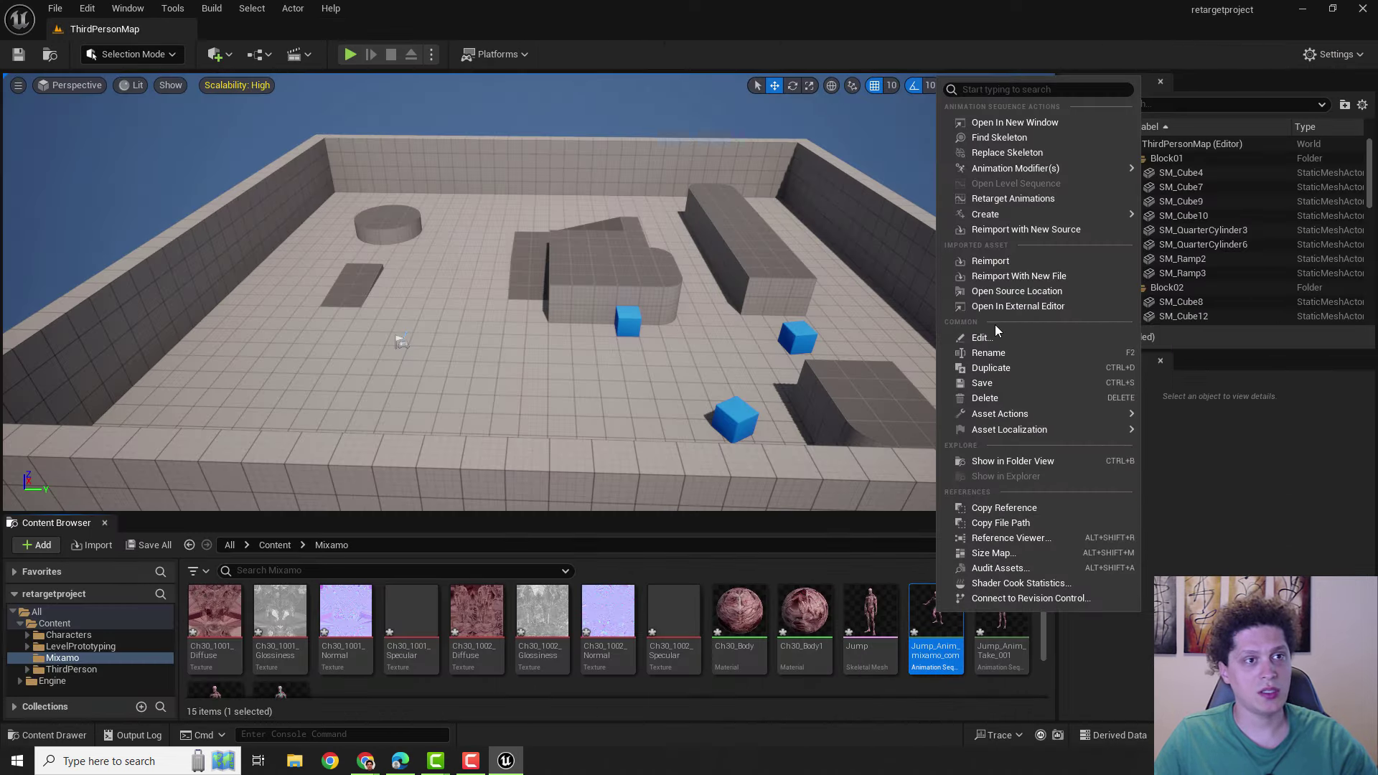
click(1011, 201)
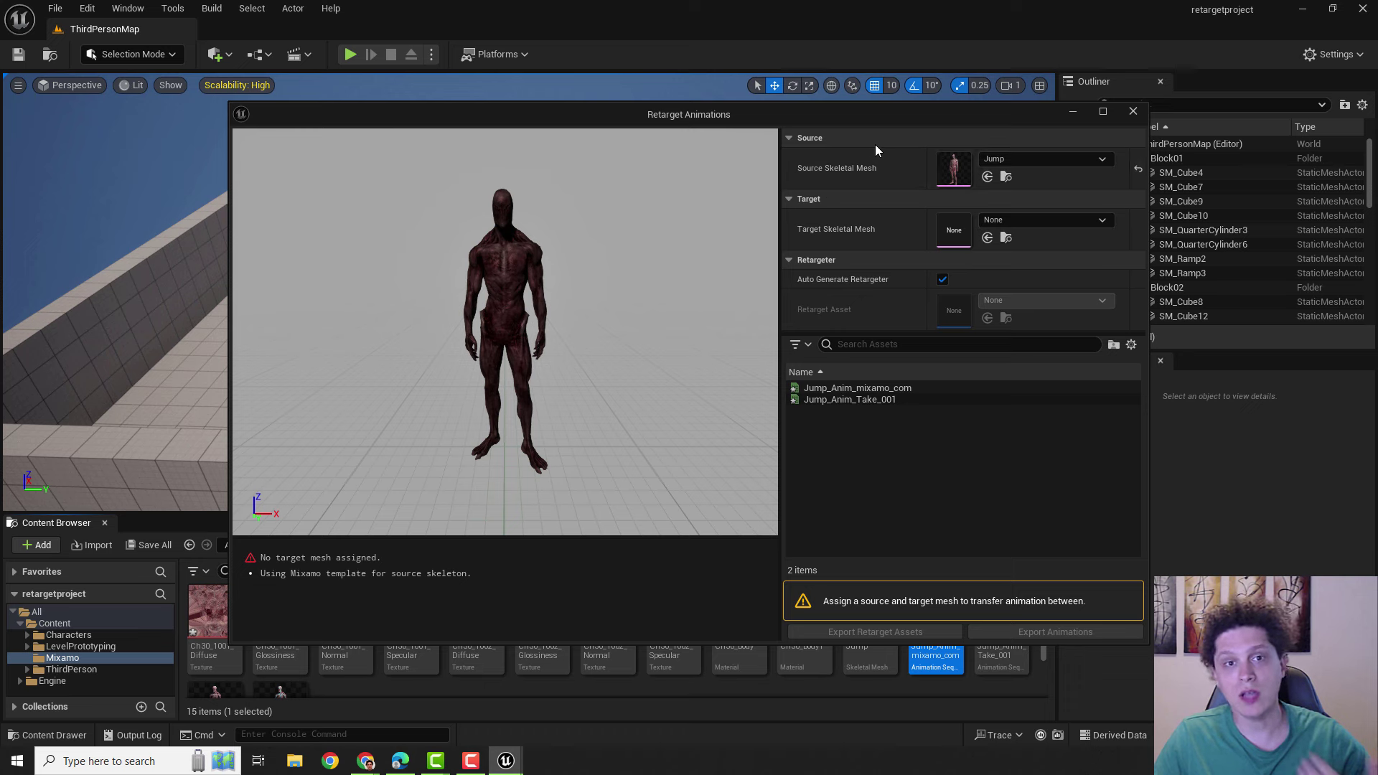
click(1081, 223)
scroll(1089, 412, down, 3)
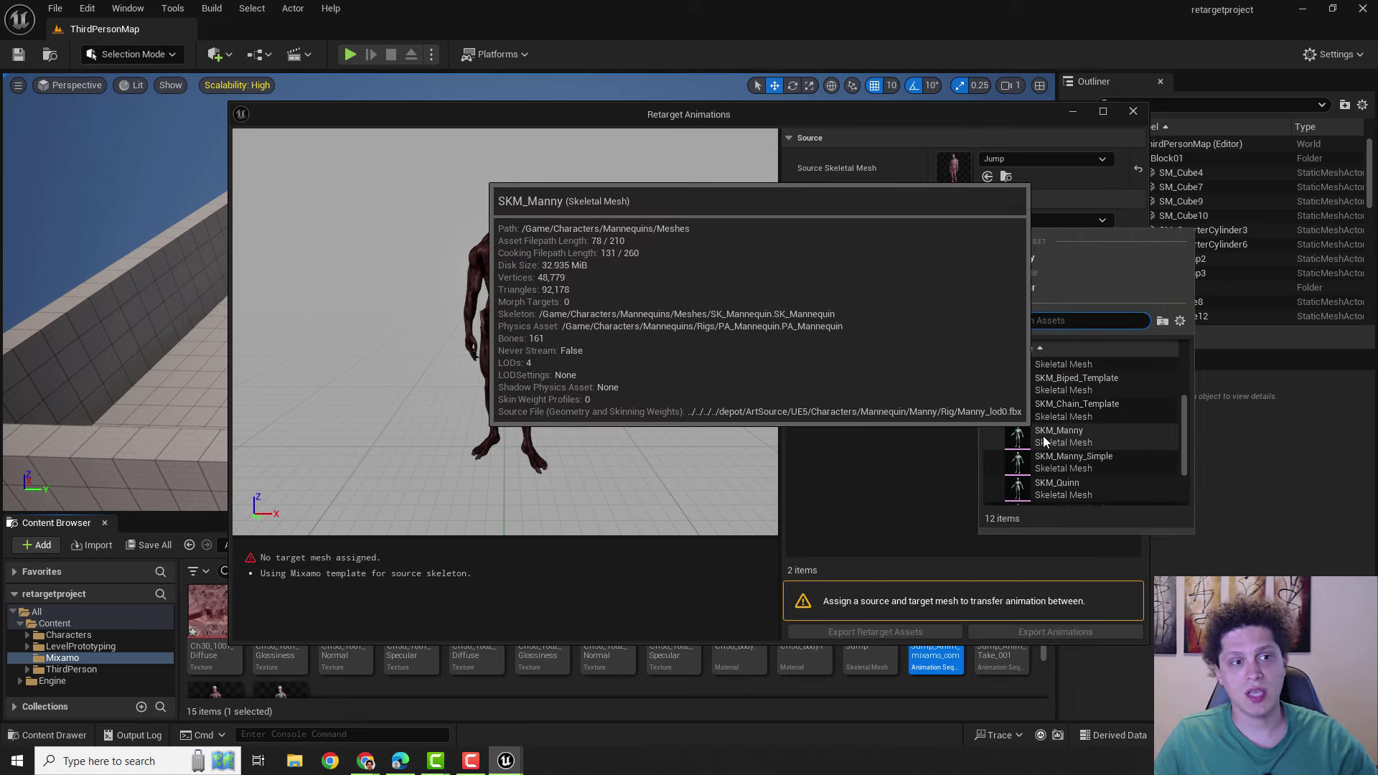
click(1045, 433)
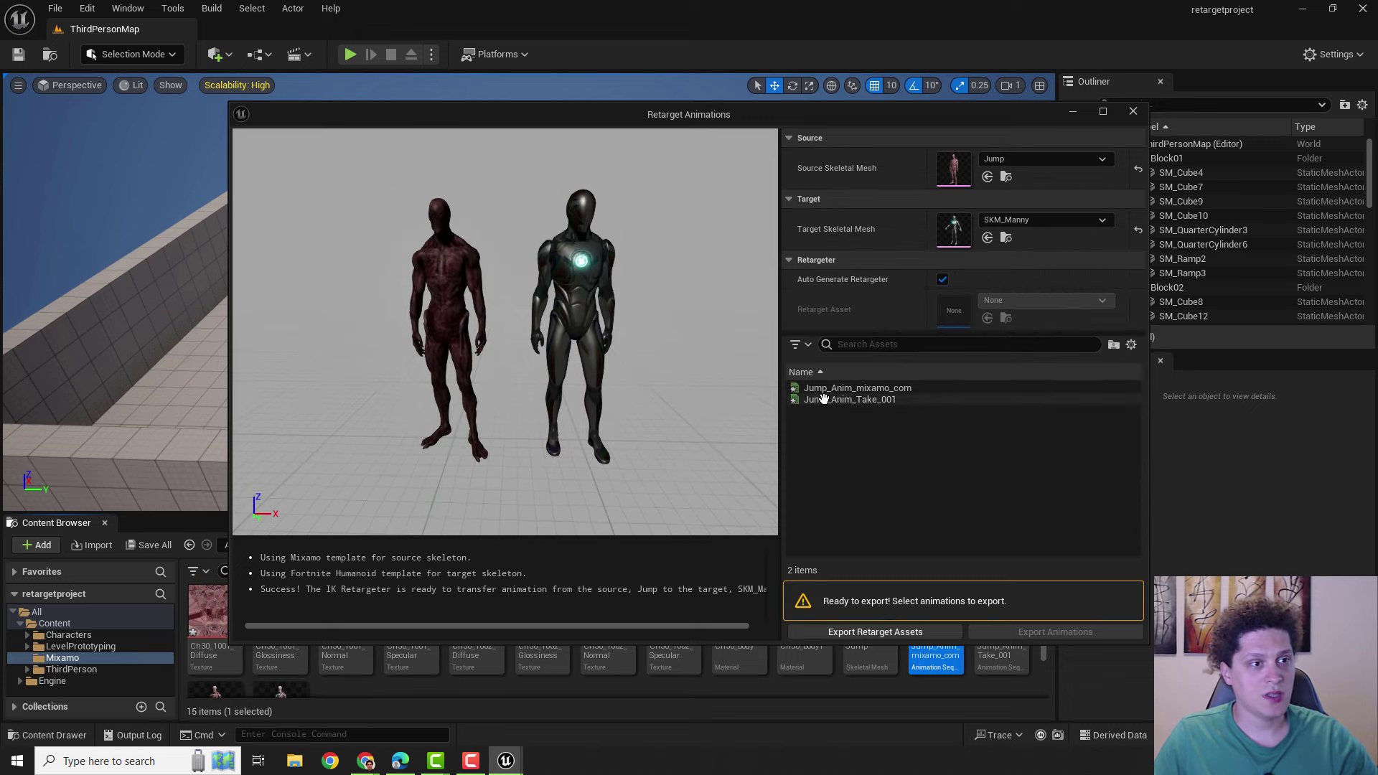
click(843, 389)
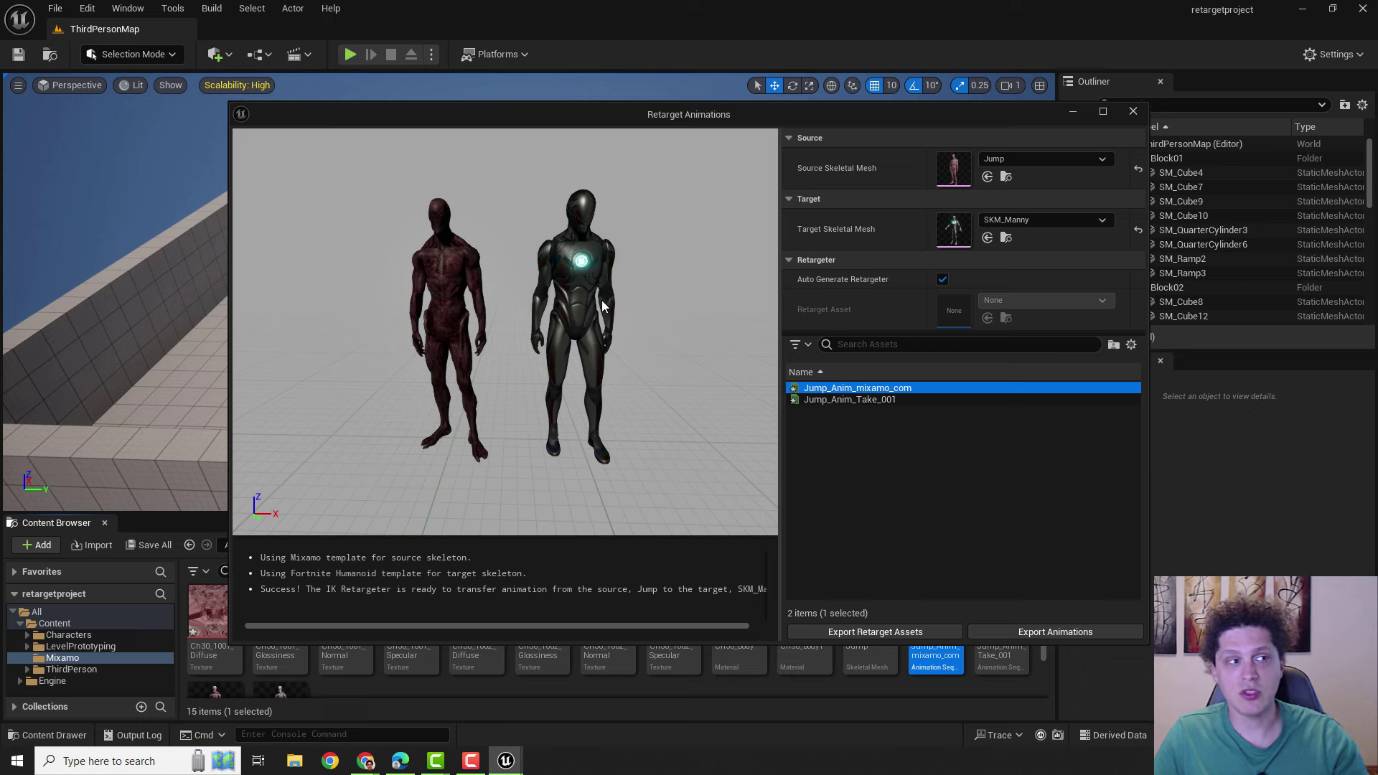
Narrow the retarget selection to Jump_Anim_mixamo_com only, excluding Jump_Anim_Take_001.
click(1068, 633)
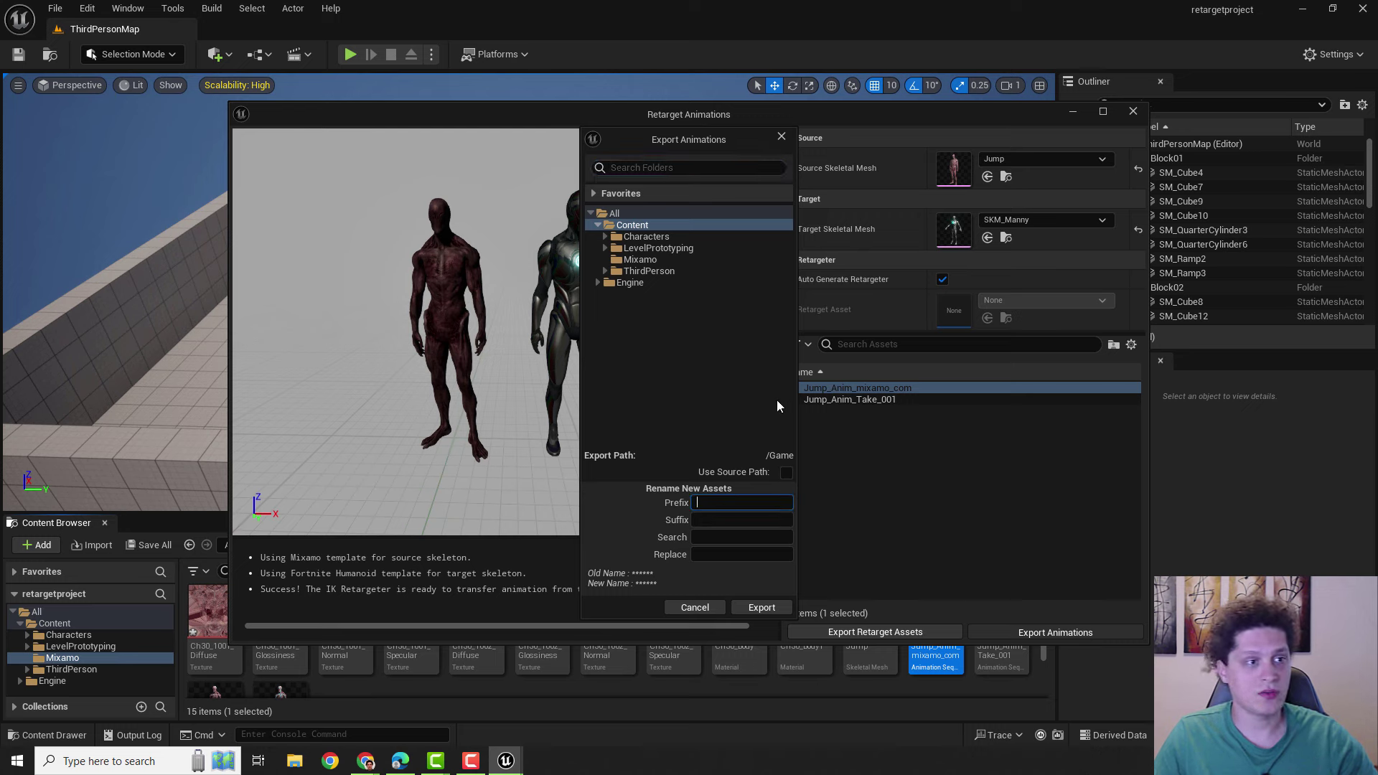
click(781, 137)
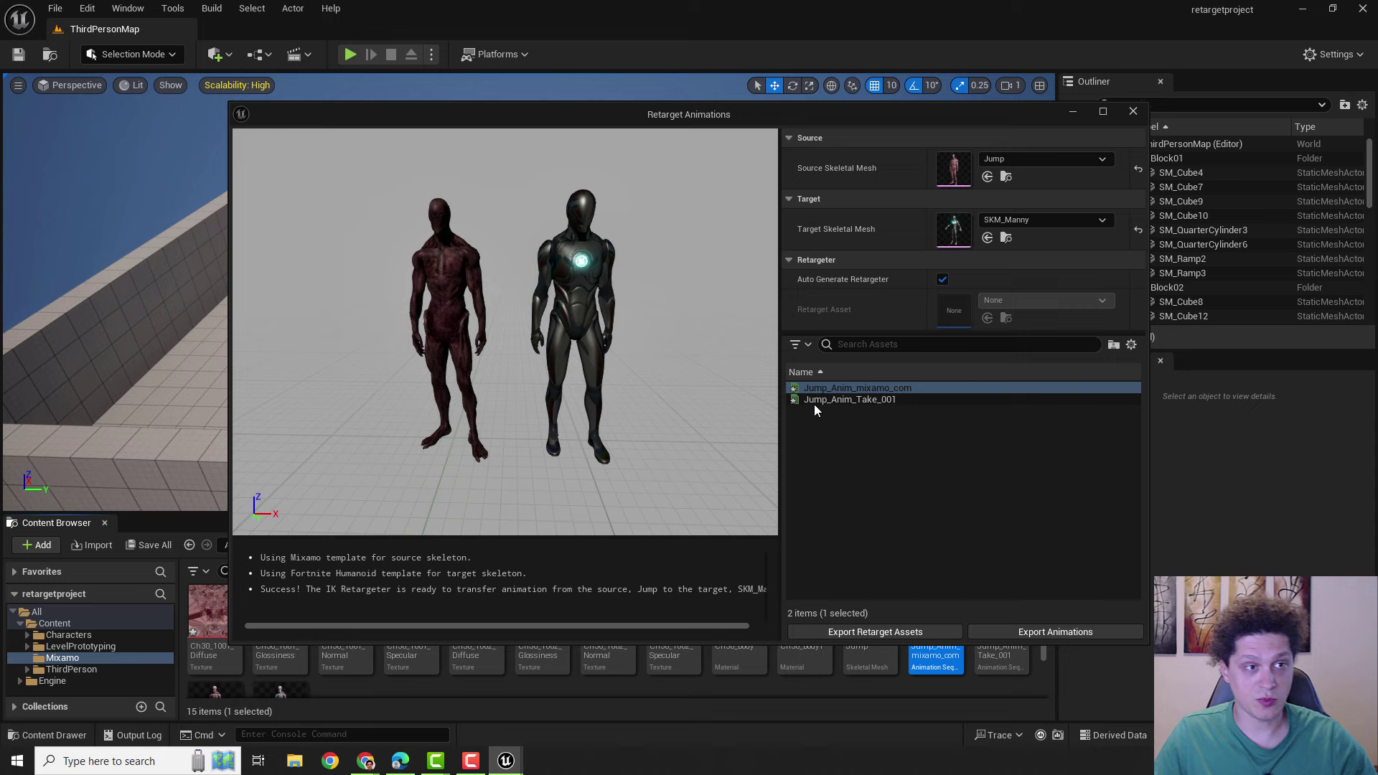
shift+click(891, 400)
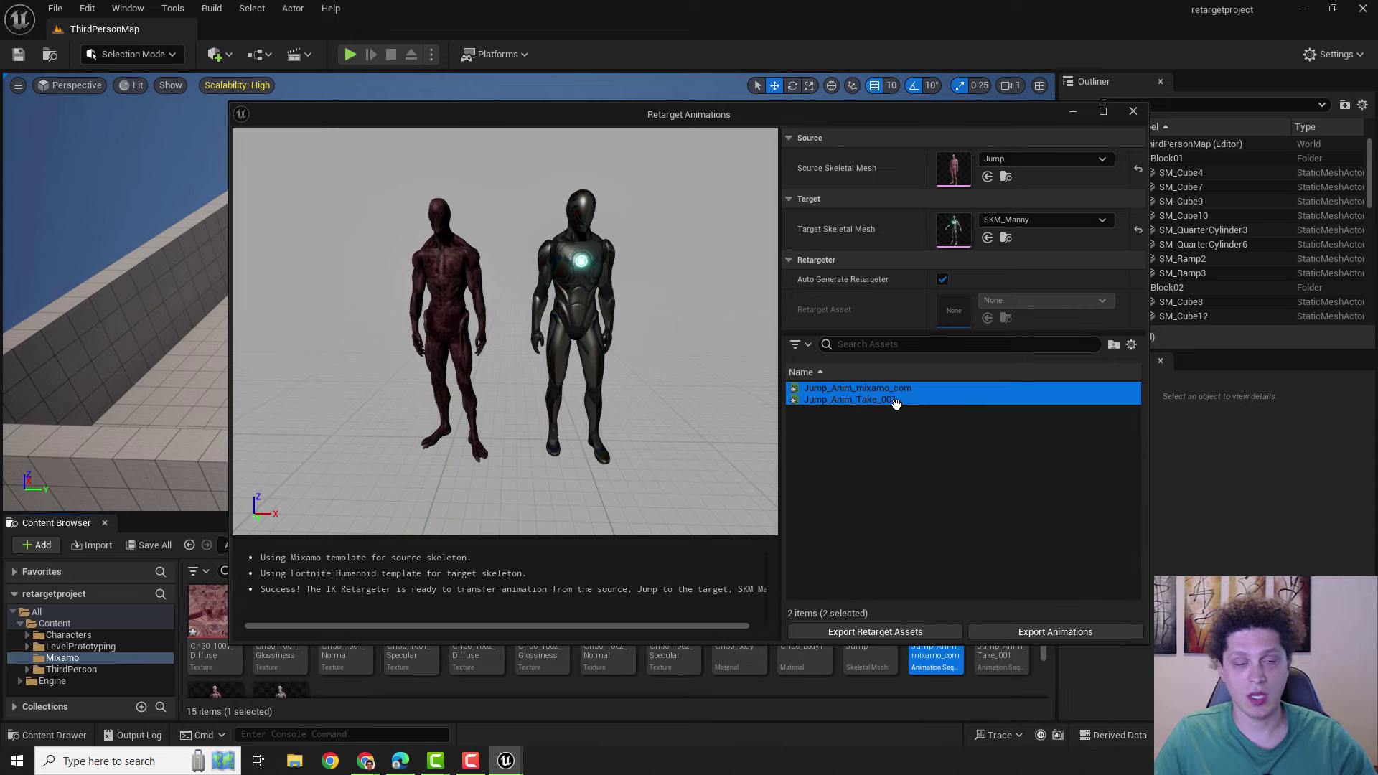
click(861, 388)
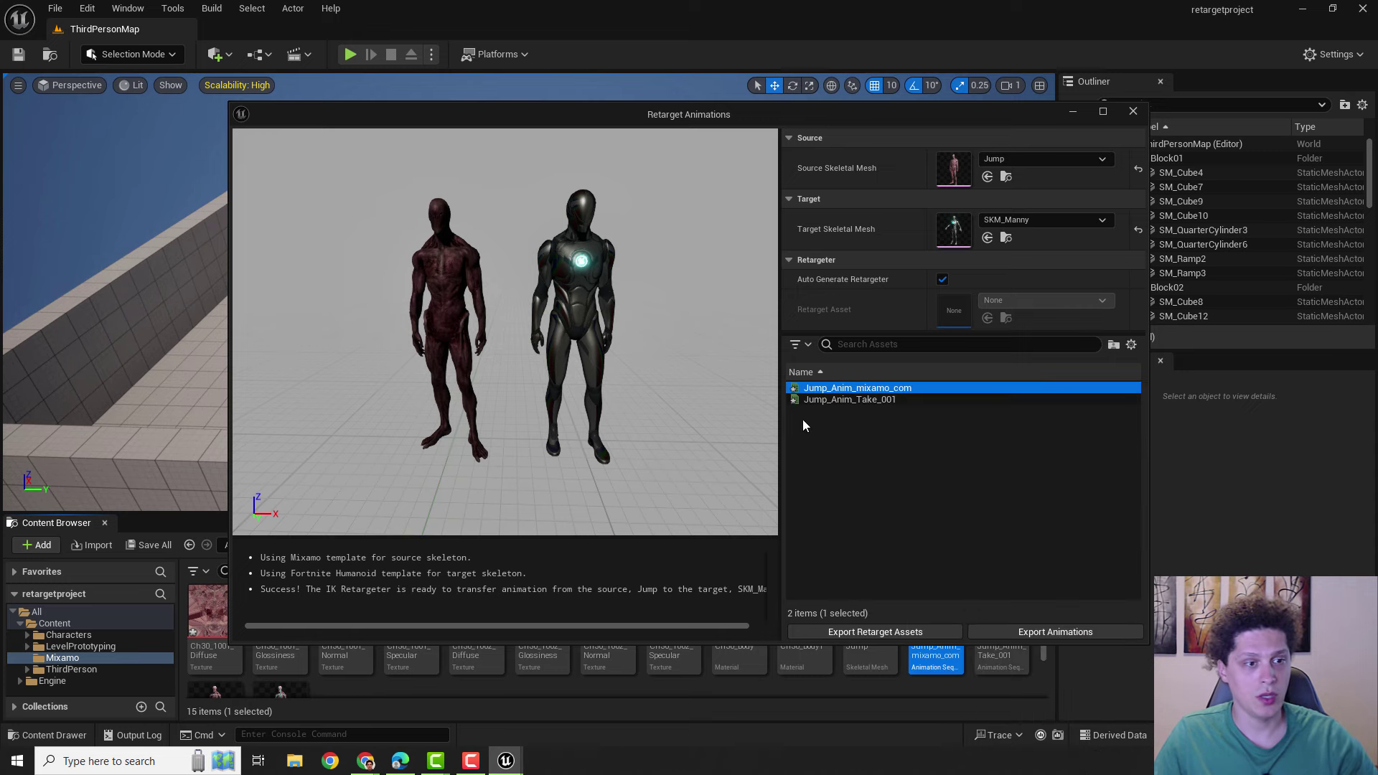
Export the retargeted animation into /Game/Mixamo and confirm the batch export.
click(1039, 633)
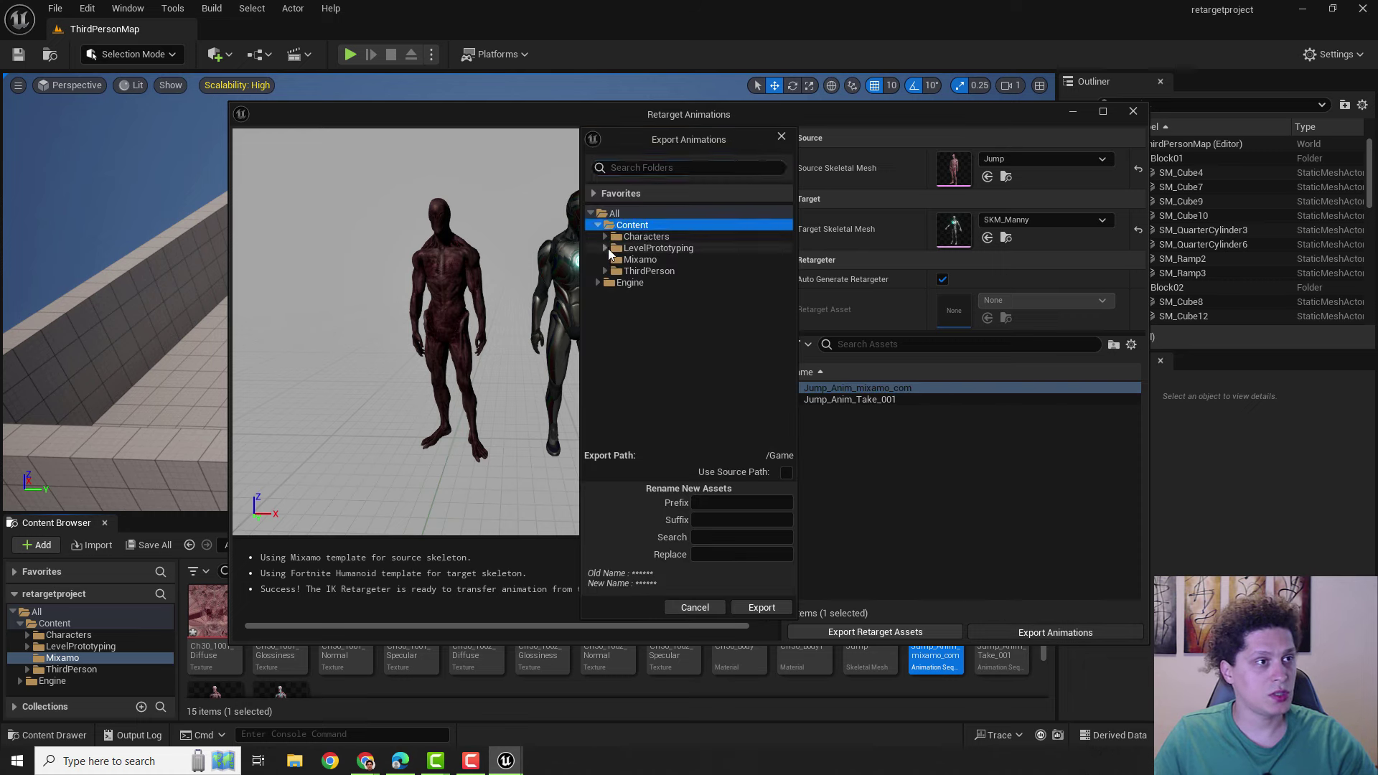
click(640, 259)
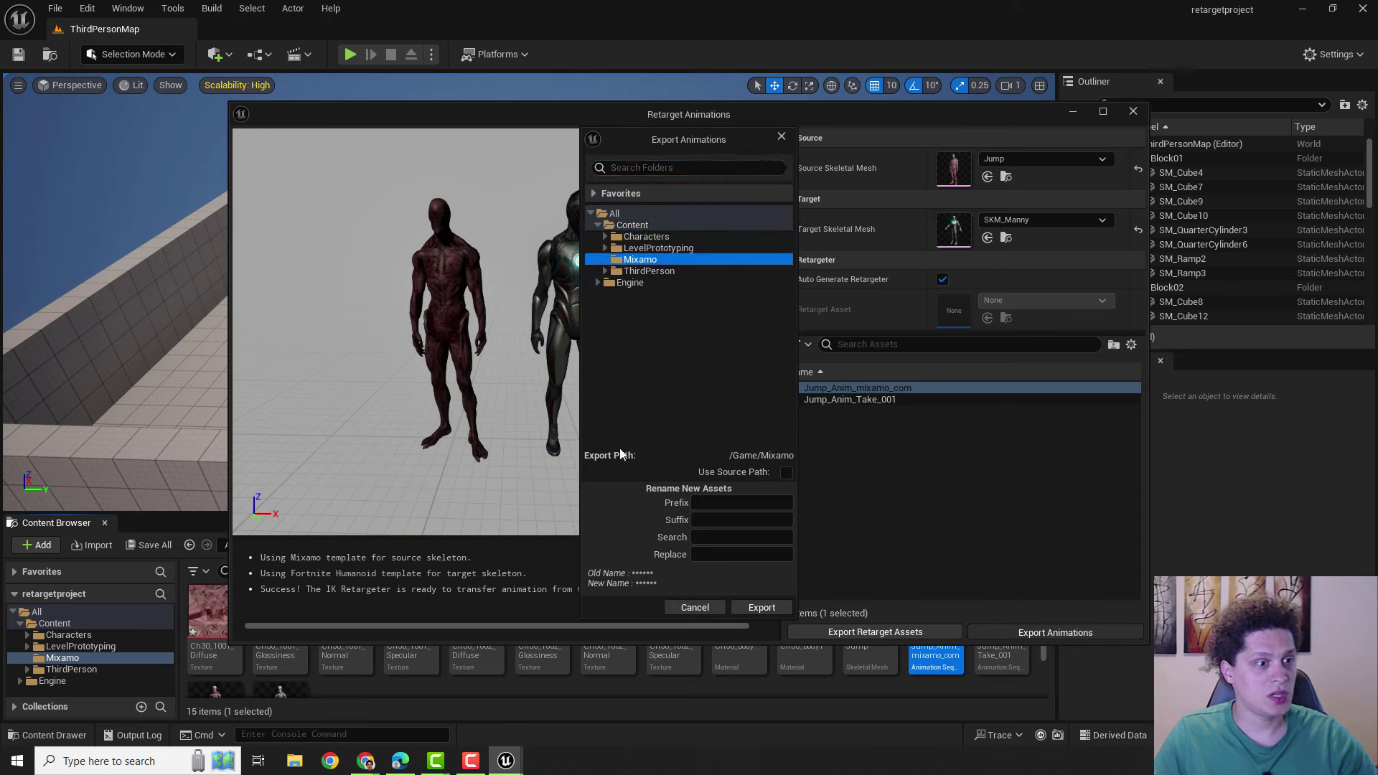
click(778, 612)
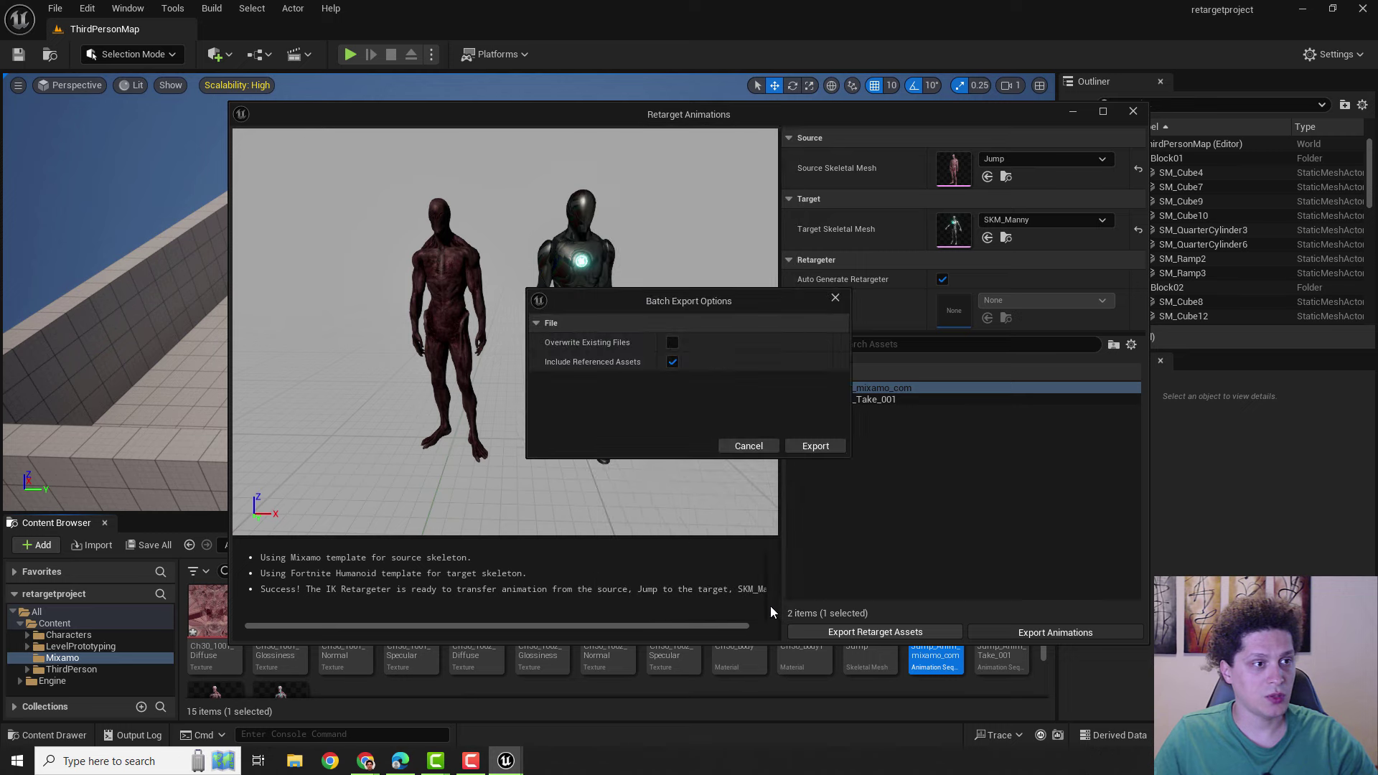
click(816, 447)
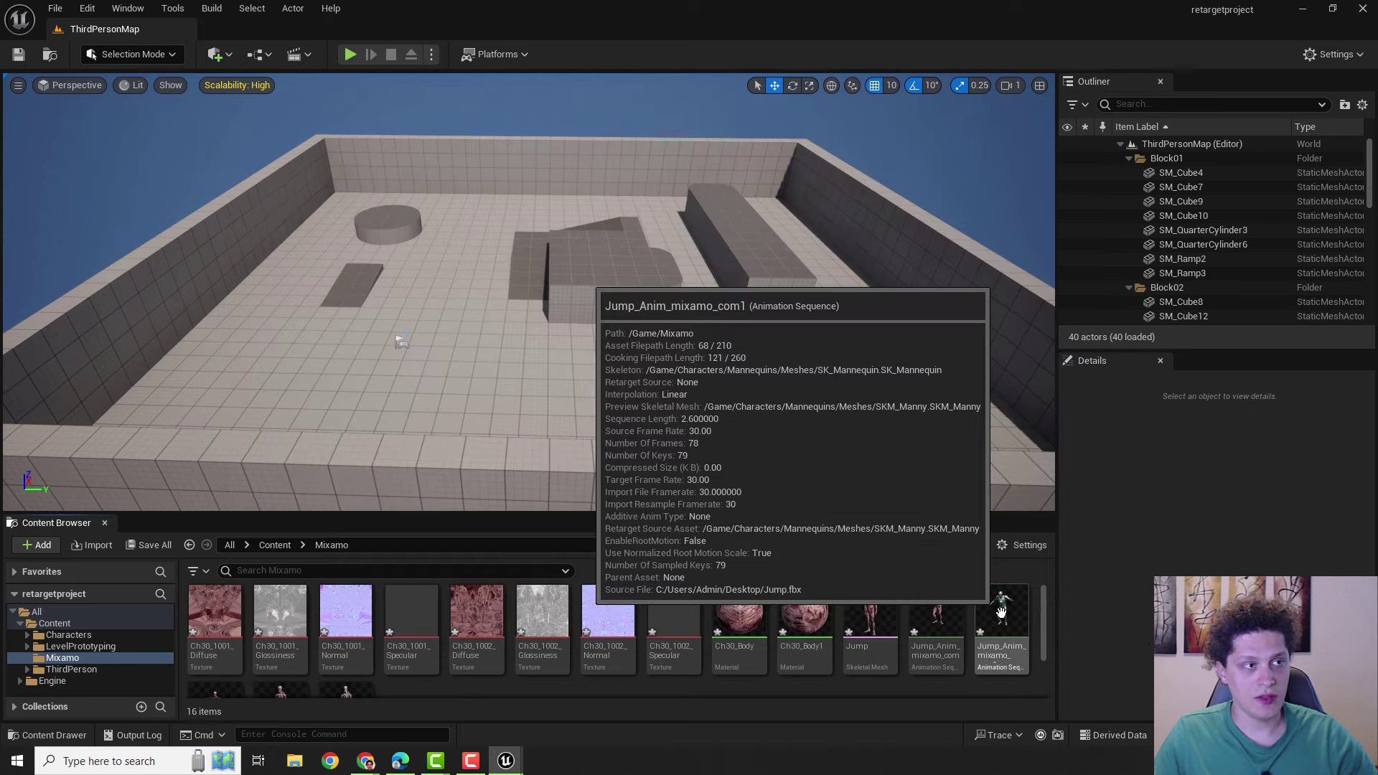
Open Jump_Anim_mixamo_com1 to preview the Manny mannequin performing the jump.
double_click(1002, 612)
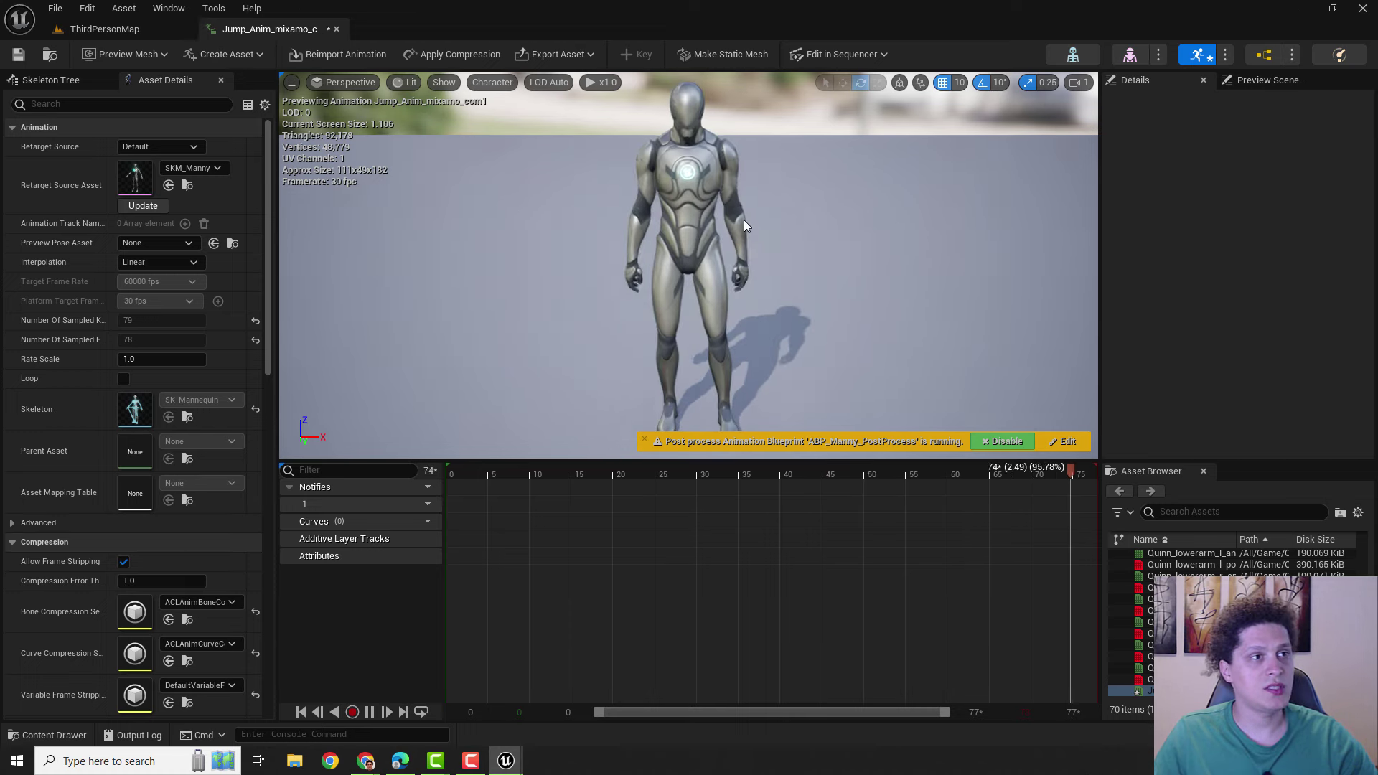